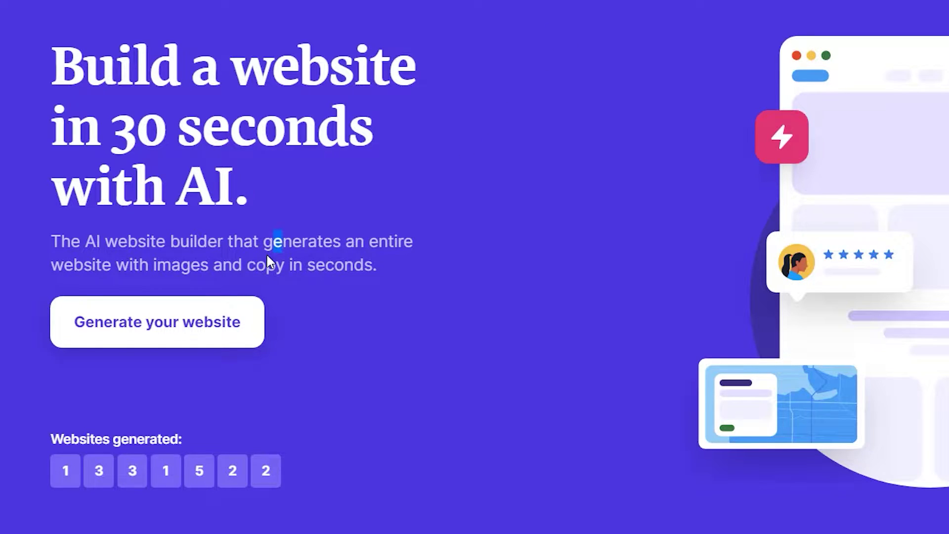
Start the AI website generator from the durable.co homepage's 'Generate your website' button.
left_click_drag(276, 241, 400, 264)
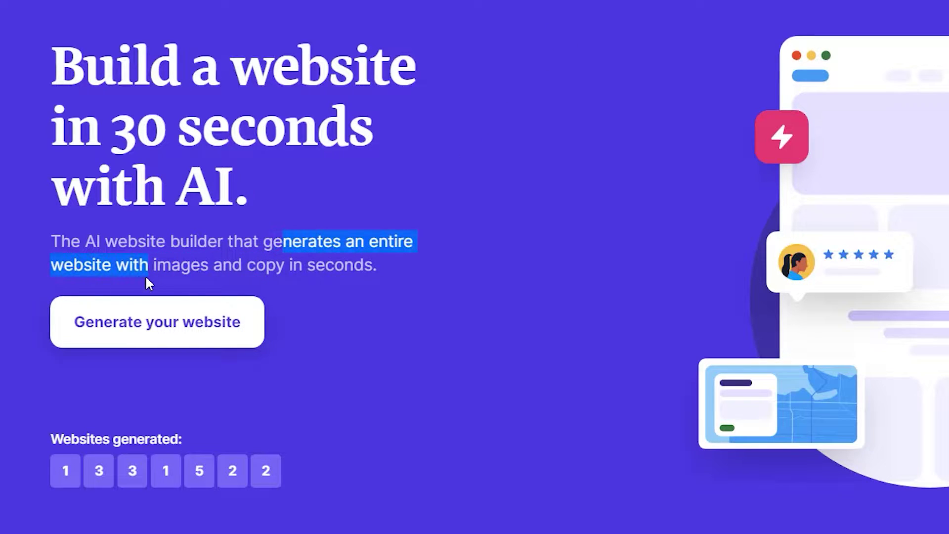
left_click(400, 265)
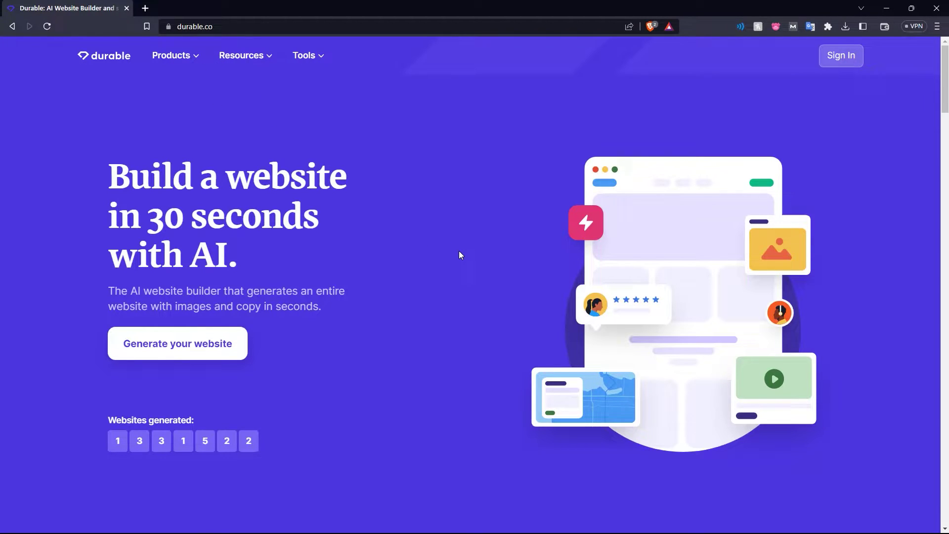
scroll(439, 255, "down", 3)
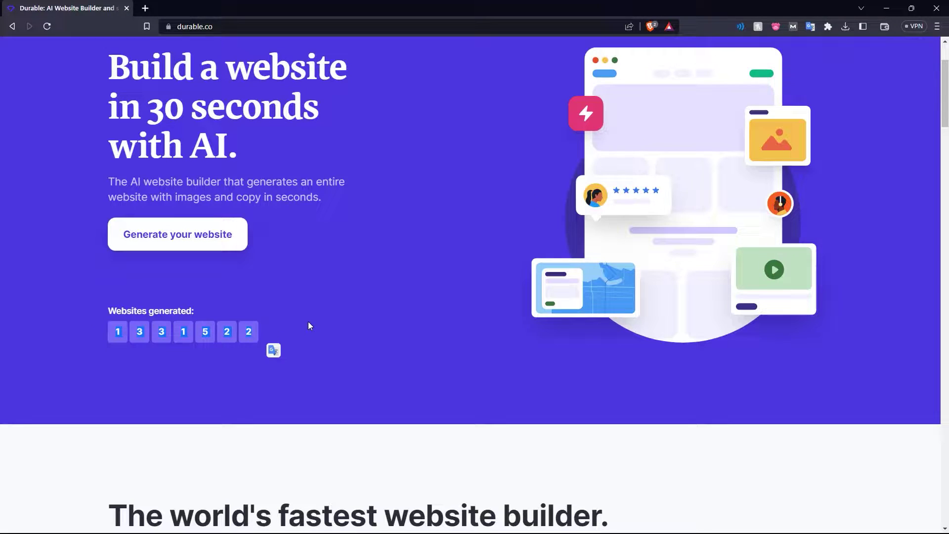
scroll(394, 317, "down", 3)
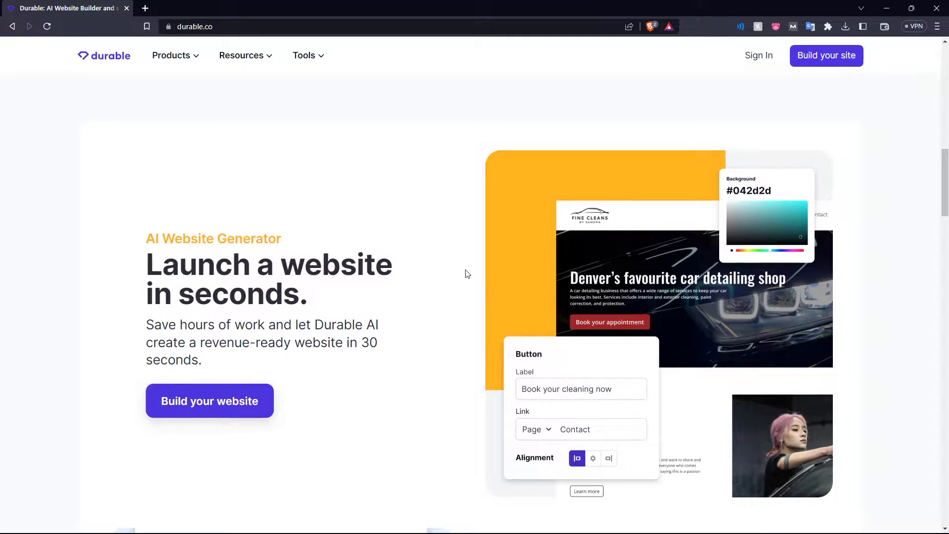
scroll(461, 274, "down", 3)
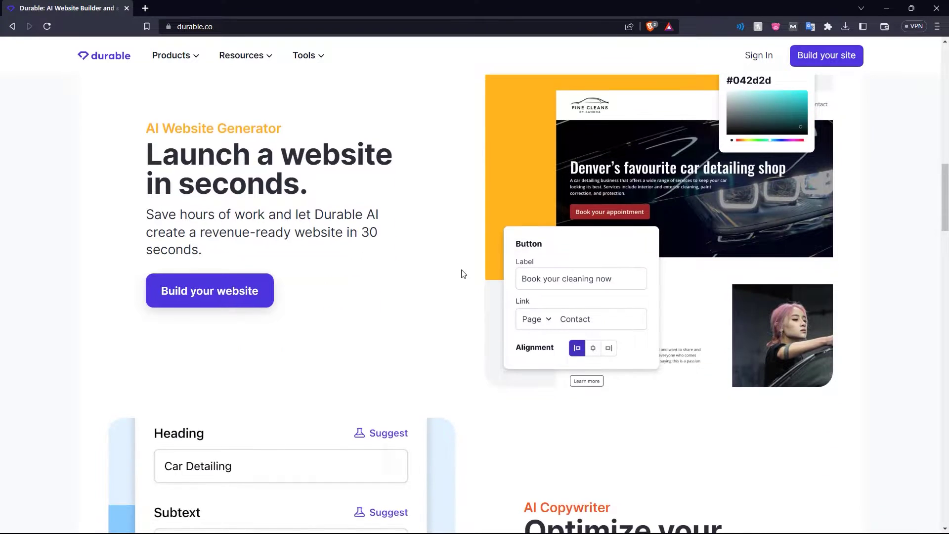
scroll(461, 274, "down", 4)
scroll(462, 274, "down", 4)
scroll(461, 274, "down", 8)
scroll(453, 245, "down", 3)
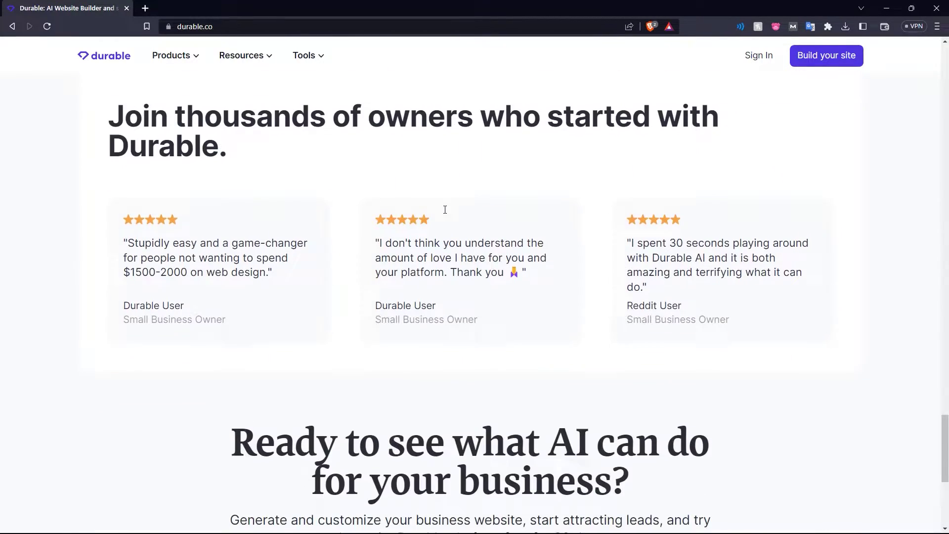
scroll(445, 223, "down", 3)
scroll(445, 214, "down", 3)
scroll(445, 214, "down", 1)
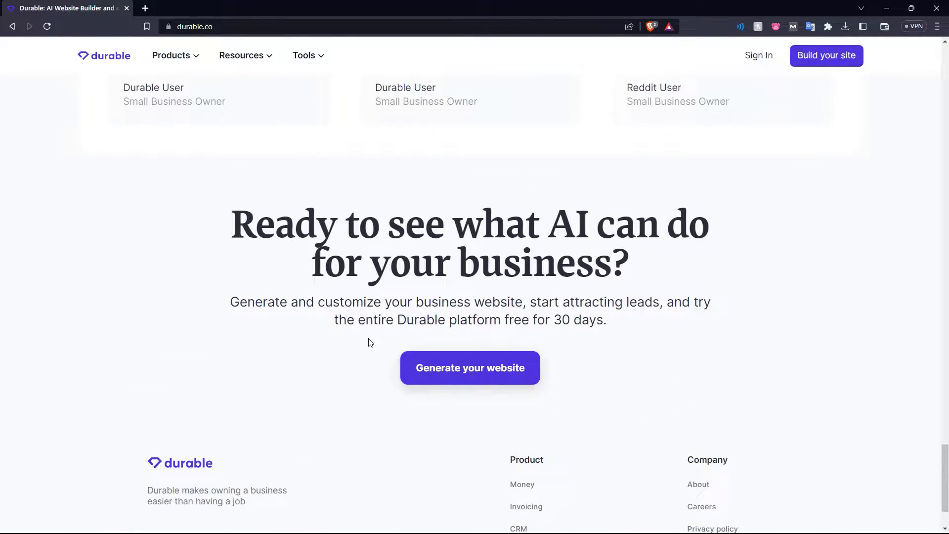
left_click(479, 369)
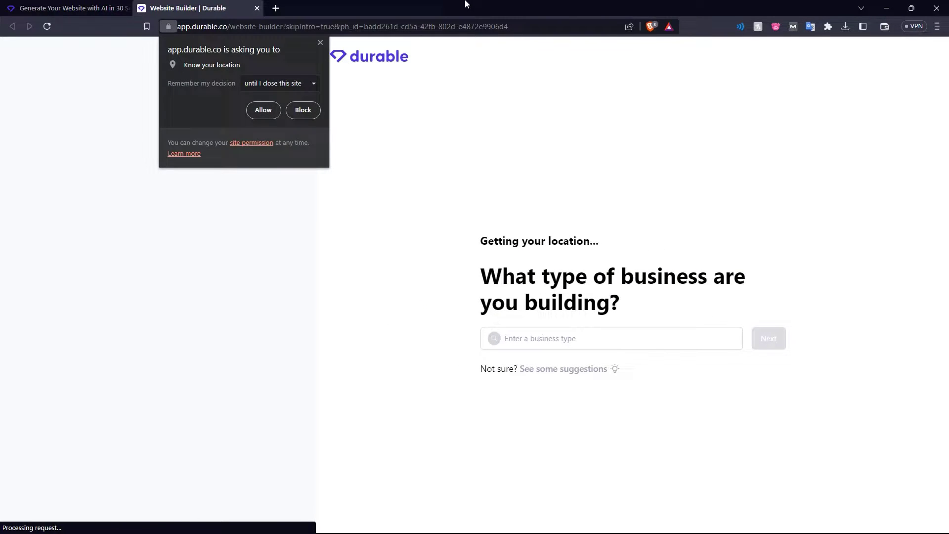
Replace the detected location KL, India with London, UK and save it.
left_click(604, 242)
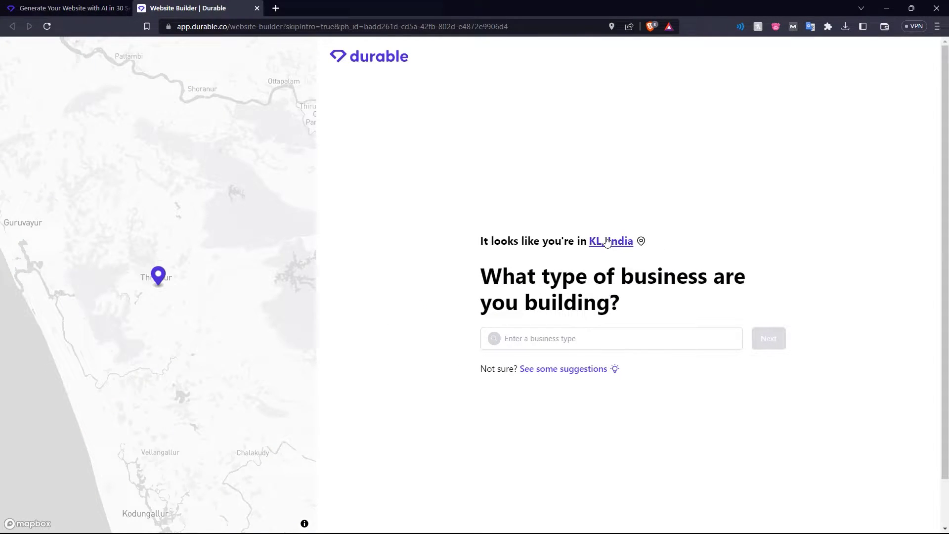
double_click(442, 294)
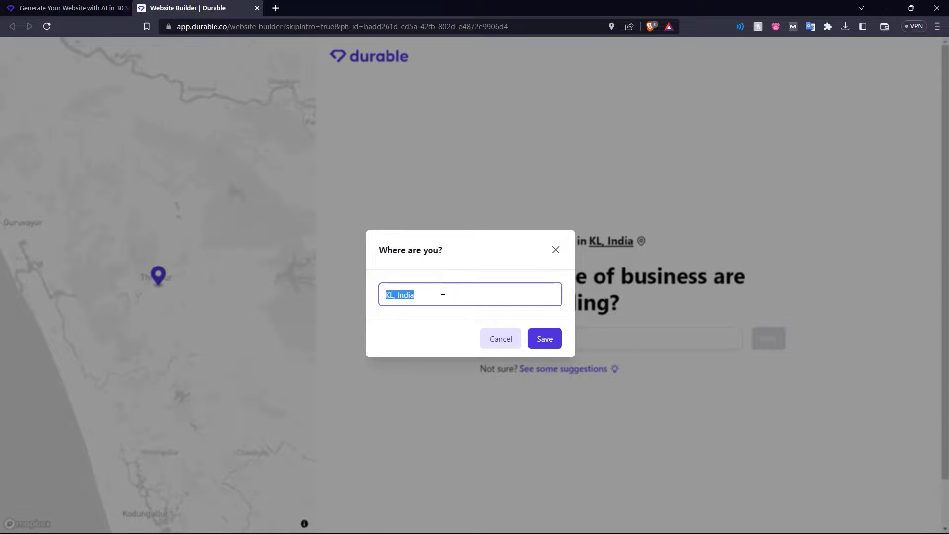
key("BackSpace")
type("ndon")
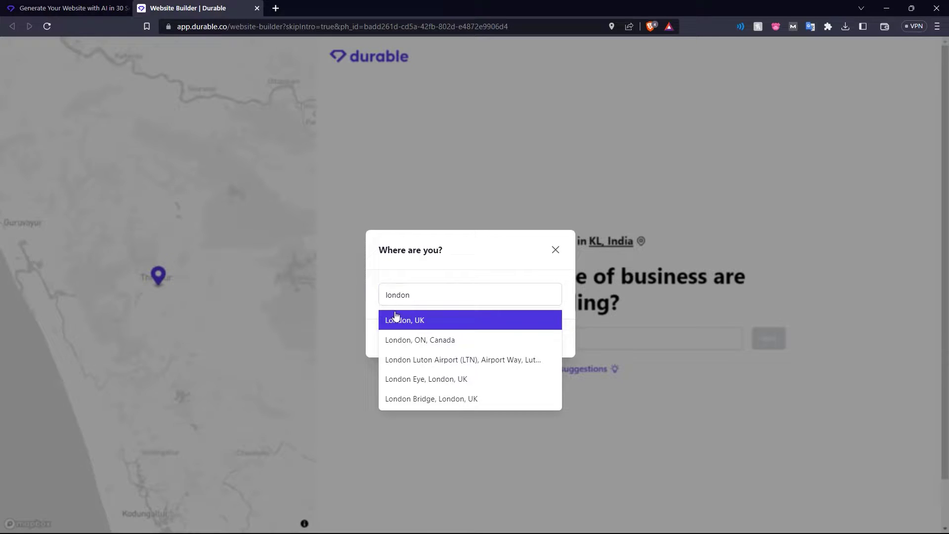
left_click(410, 319)
left_click(547, 338)
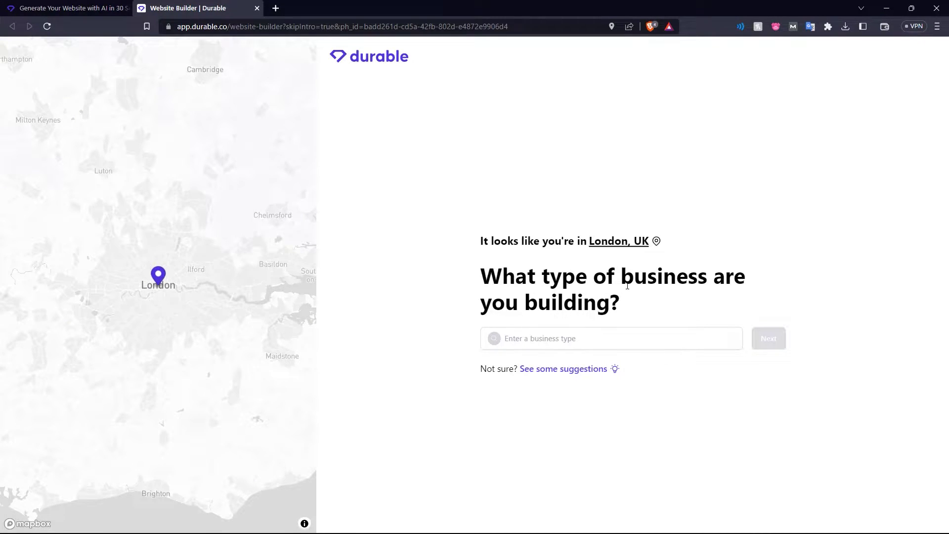
Choose Video Production as the business type, browse suggestions, keep my own and continue.
left_click(598, 337)
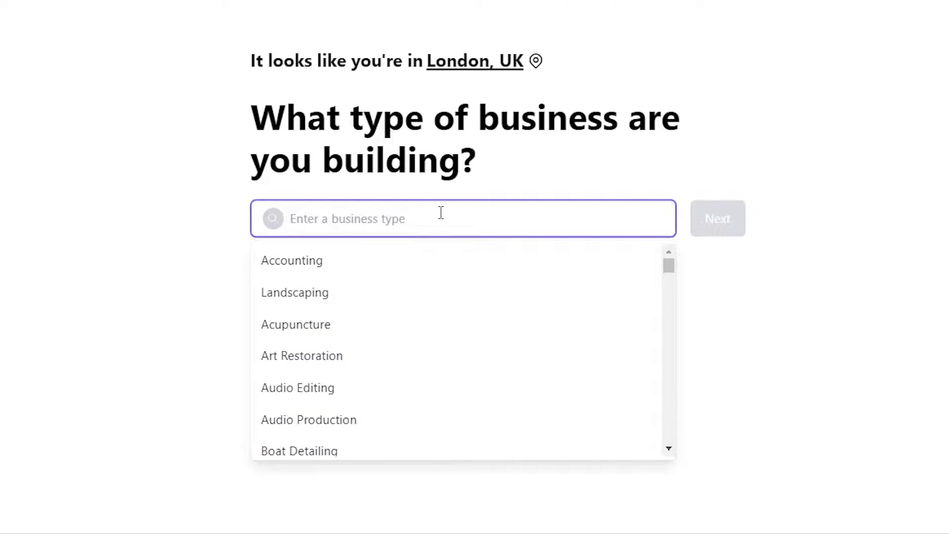
type("video")
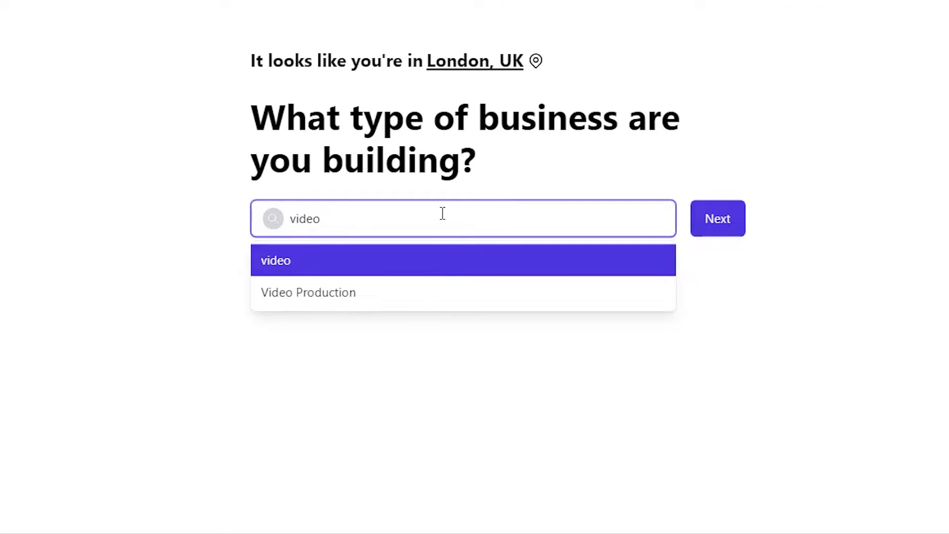
left_click(467, 292)
left_click(406, 269)
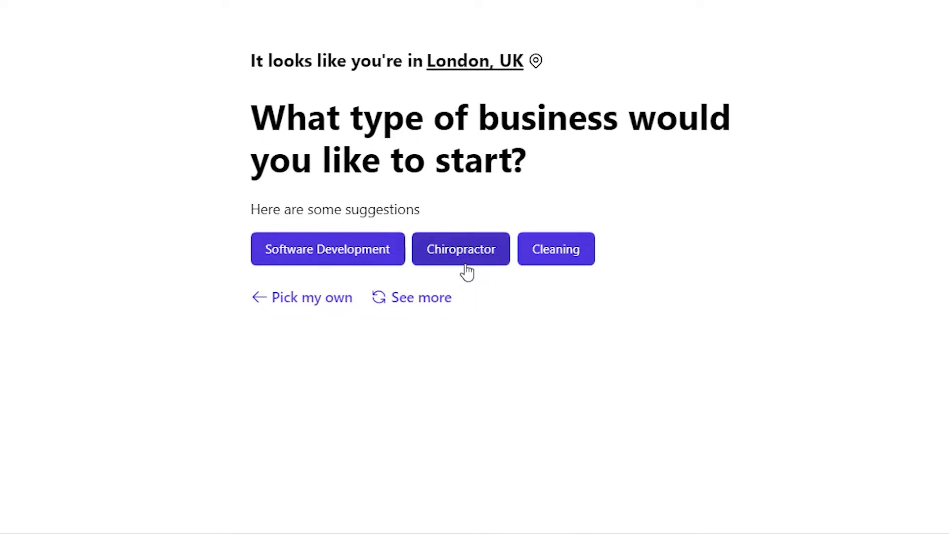
left_click(399, 297)
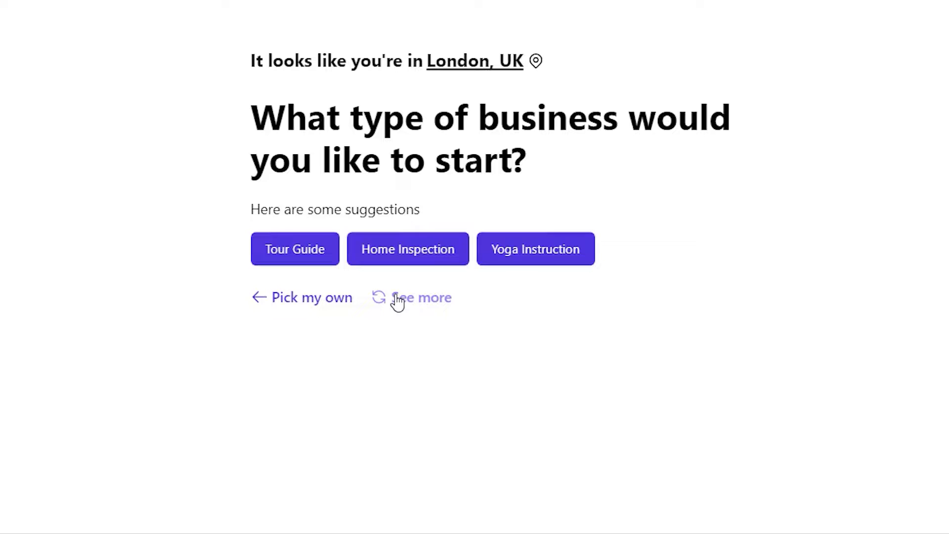
left_click(398, 297)
left_click(320, 297)
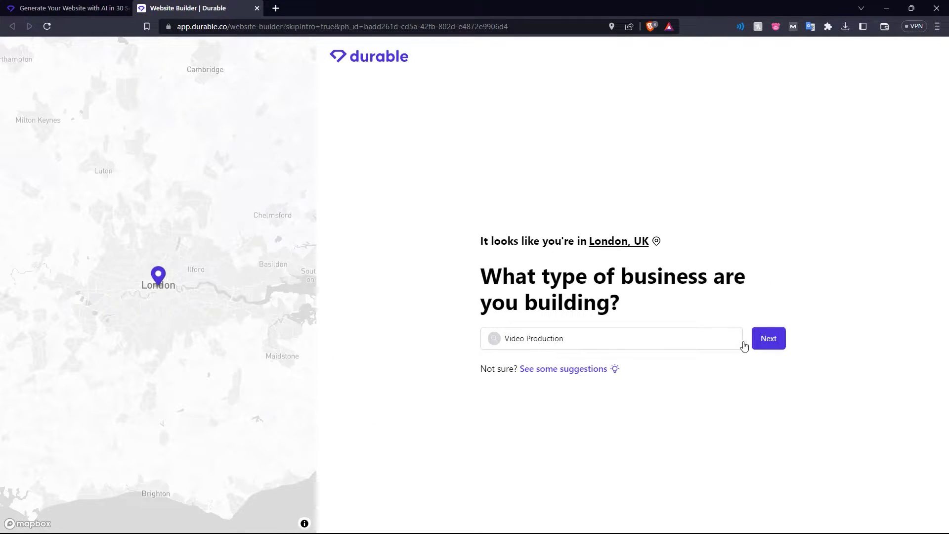
left_click(764, 340)
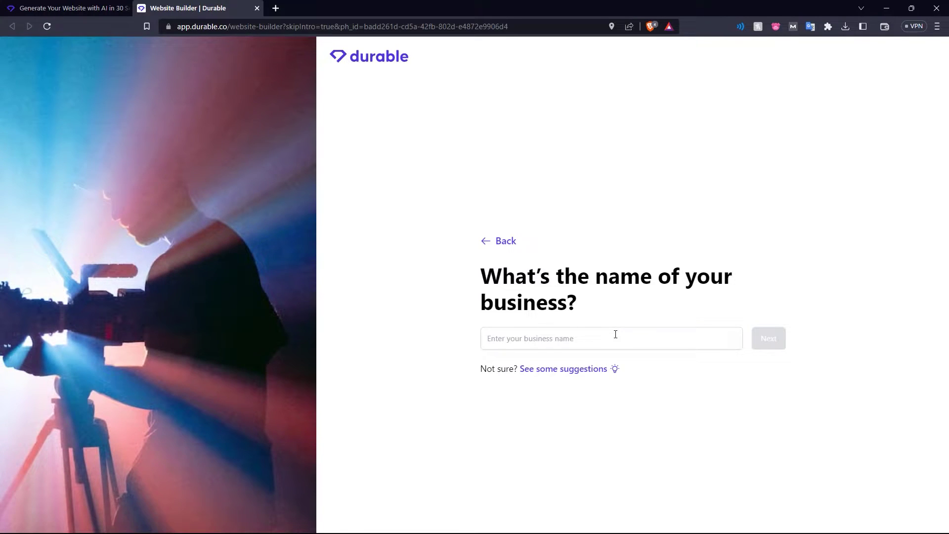
Enter 'No Code School' as the name, browse name suggestions, keep it and generate the site.
left_click(614, 335)
type("No Code School")
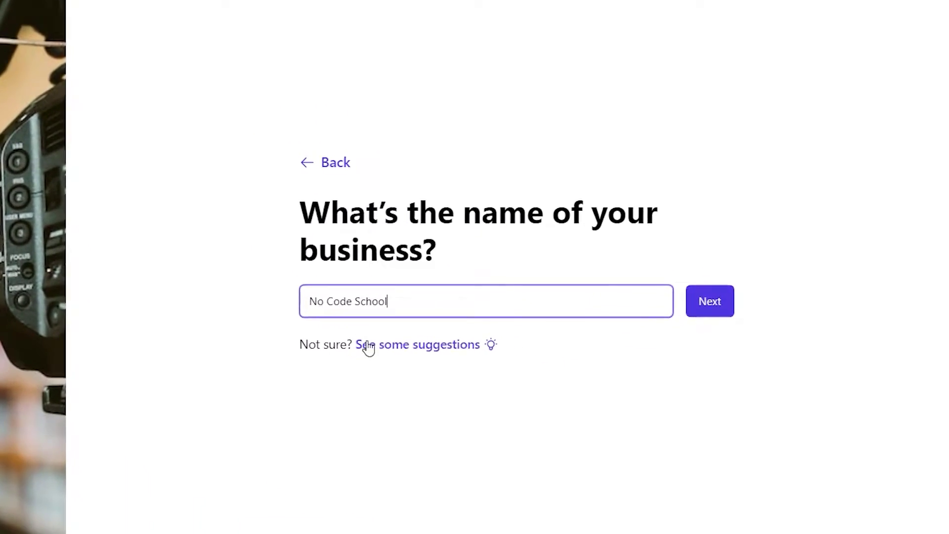
left_click(536, 369)
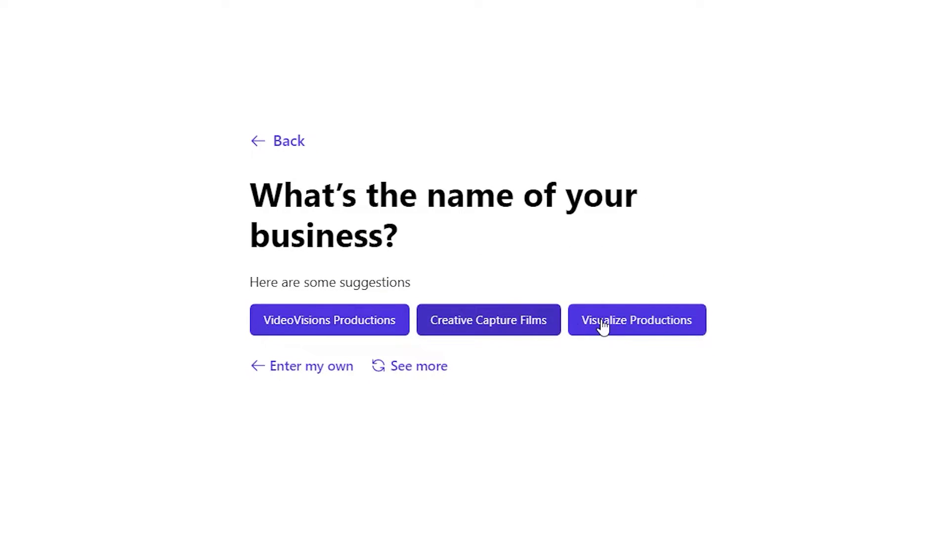
left_click(399, 370)
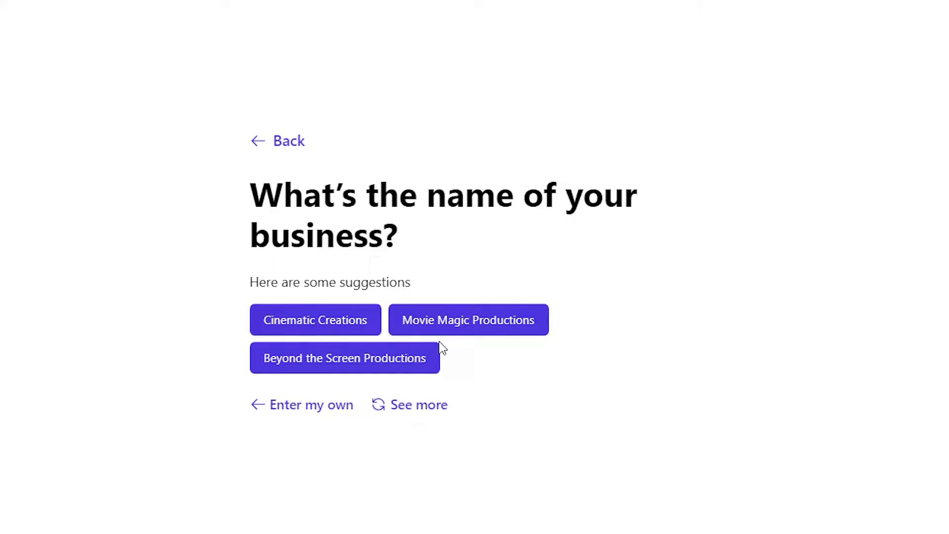
left_click(400, 407)
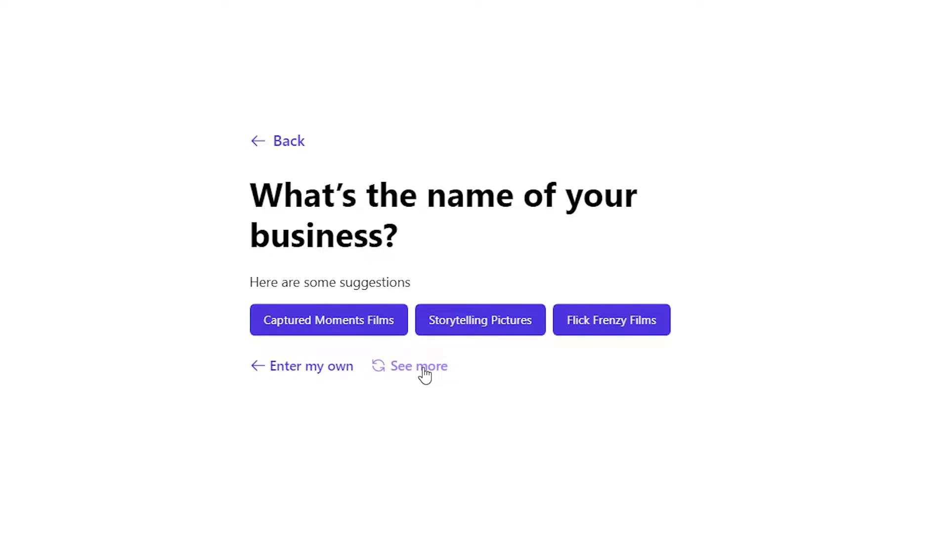
left_click(425, 369)
left_click(386, 404)
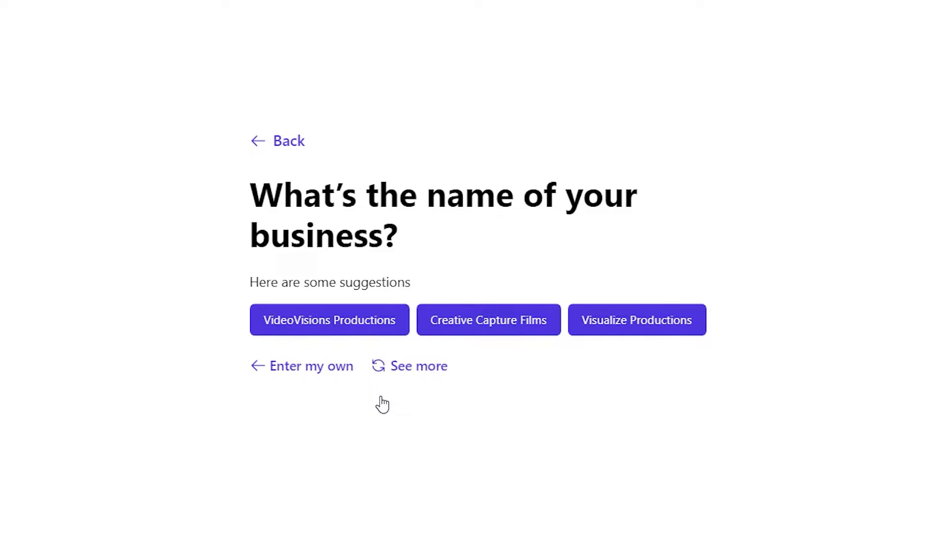
left_click(312, 366)
type("No Code School")
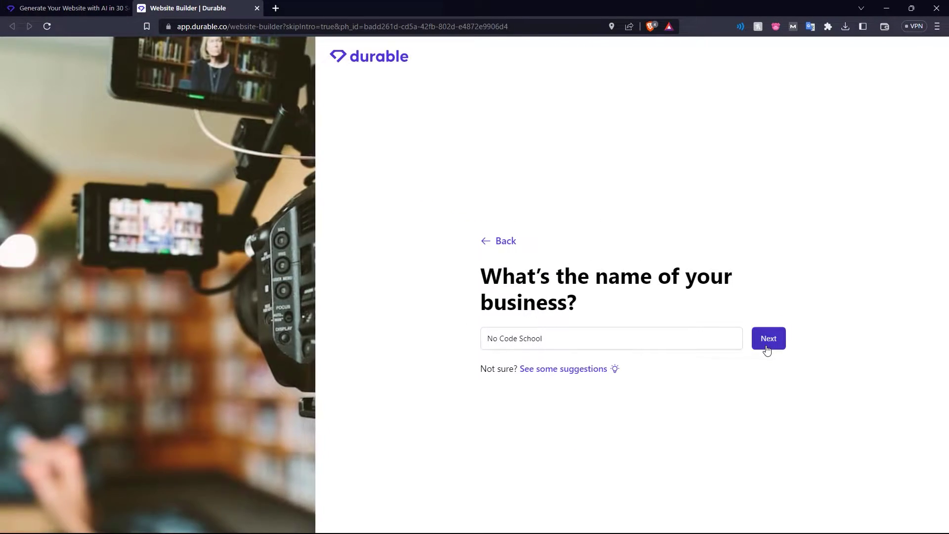
left_click(768, 340)
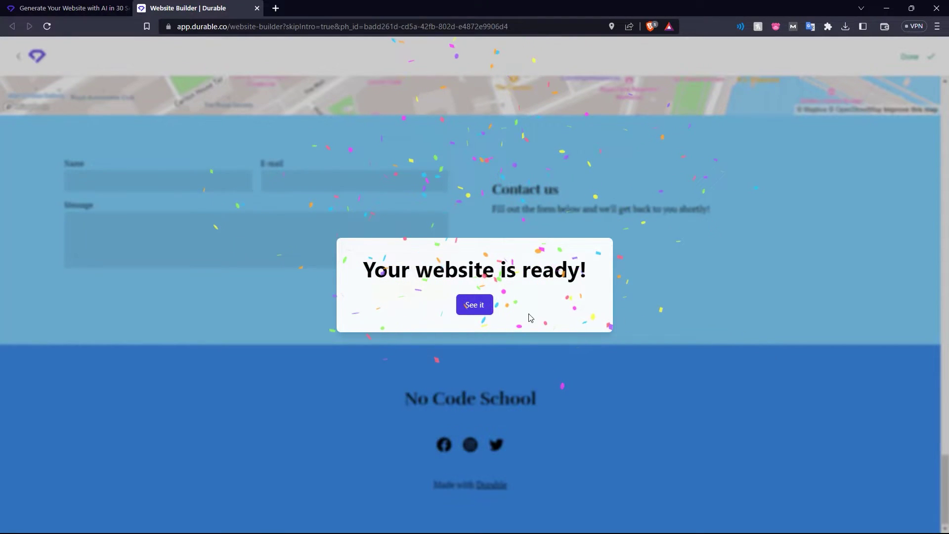
View the finished No Code School site from the 'Your website is ready!' message.
left_click(475, 305)
scroll(486, 313, "up", 15)
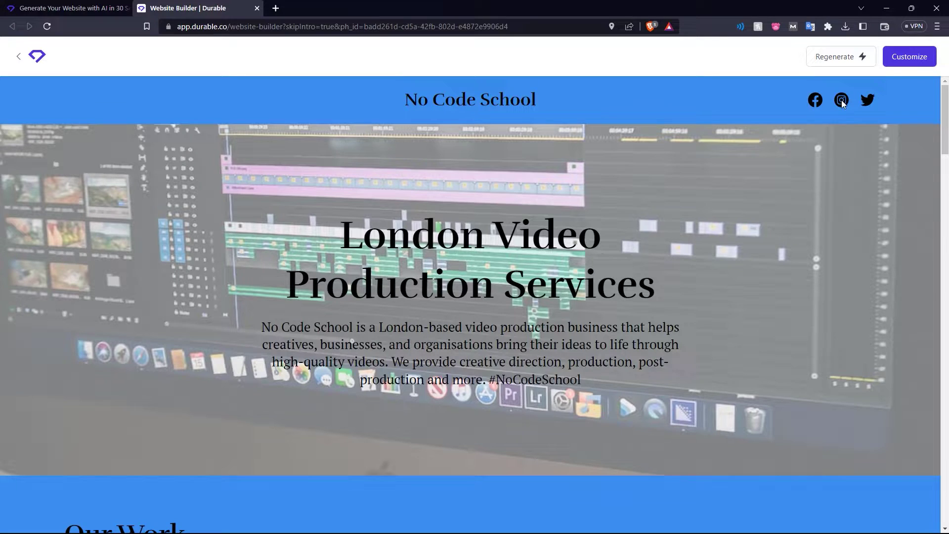
scroll(490, 185, "down", 1)
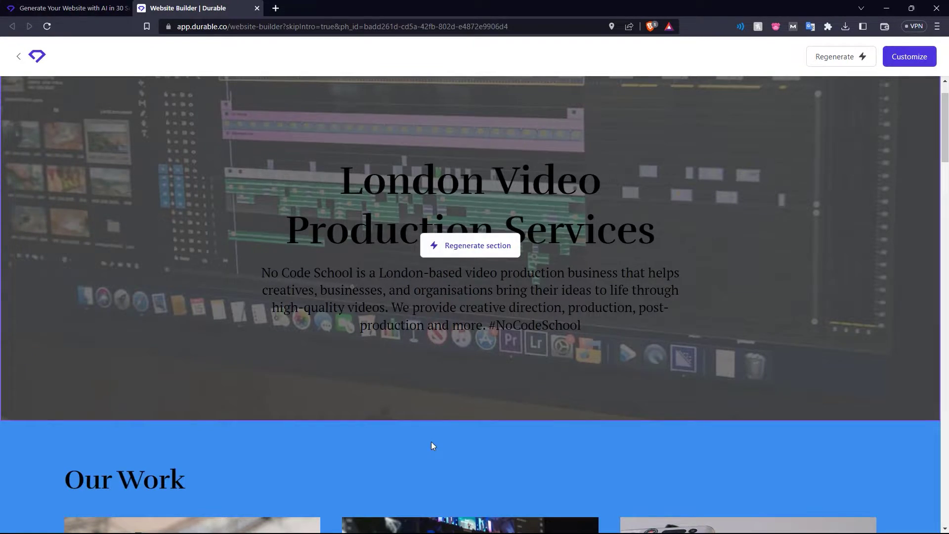
scroll(432, 445, "down", 5)
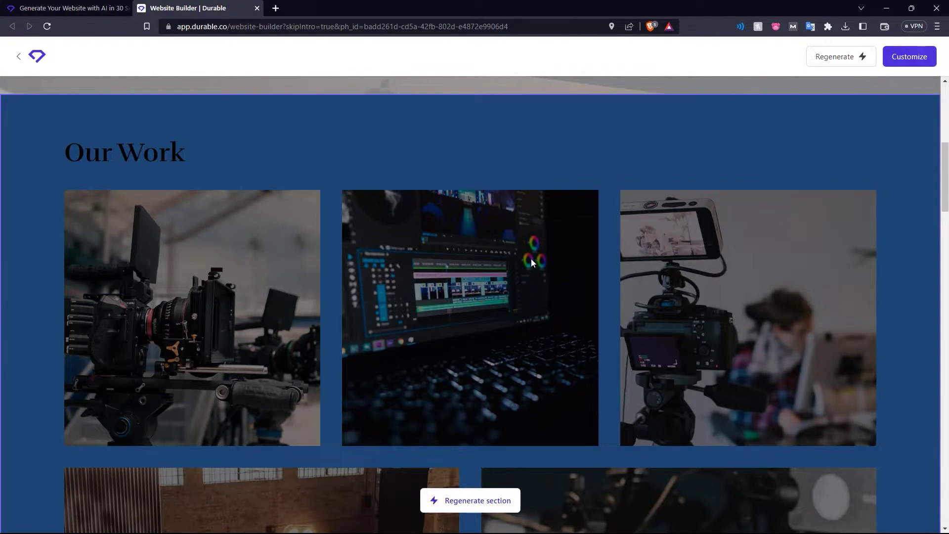
scroll(531, 258, "down", 3)
scroll(447, 357, "down", 4)
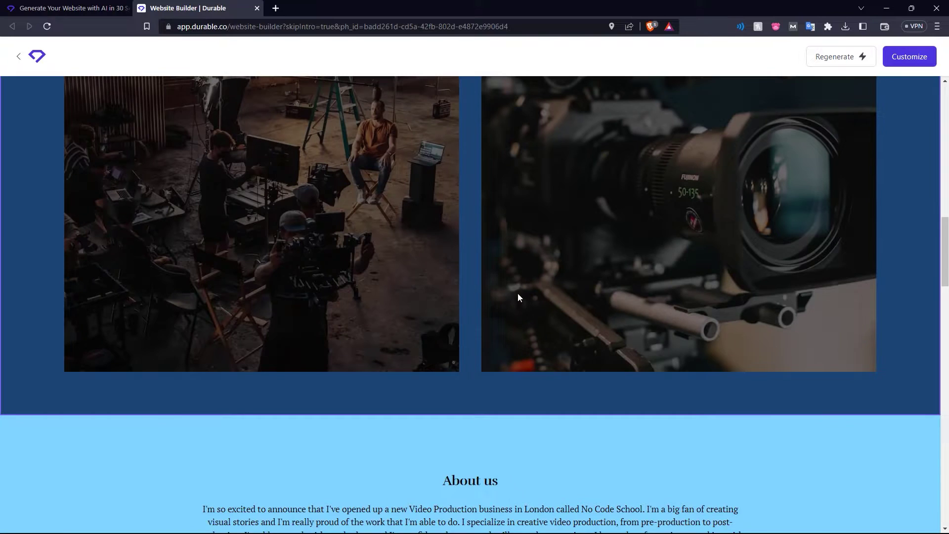
scroll(518, 293, "down", 5)
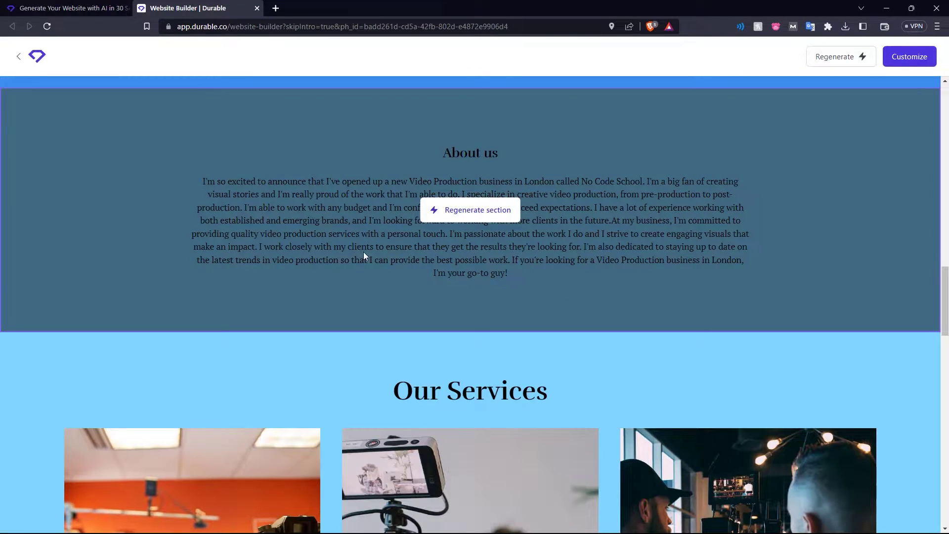
scroll(407, 267, "down", 4)
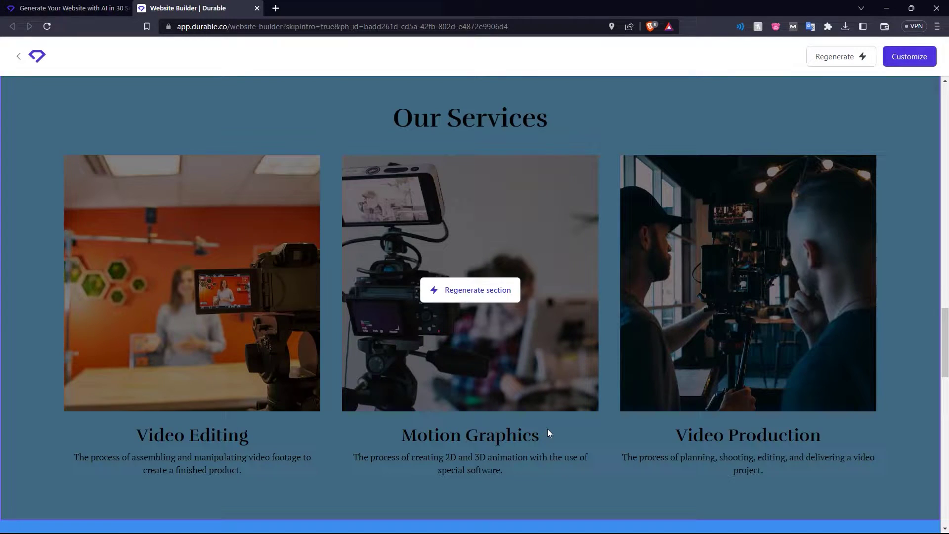
scroll(527, 423, "down", 5)
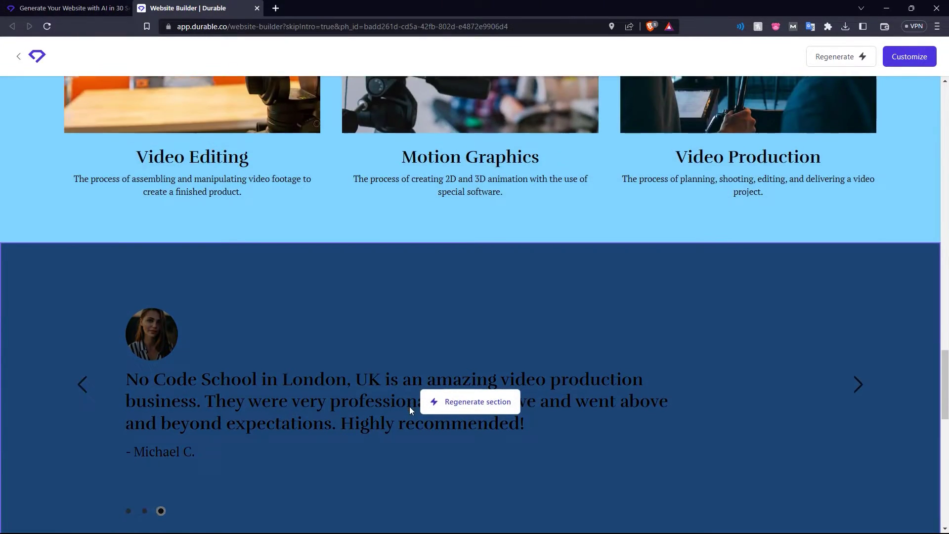
scroll(423, 371, "down", 5)
scroll(451, 284, "down", 1)
scroll(522, 307, "down", 5)
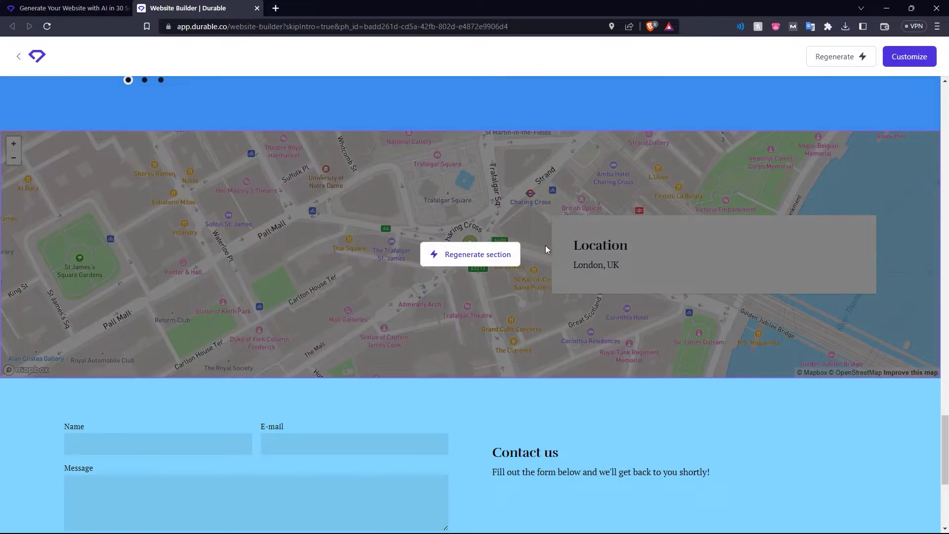
scroll(438, 269, "down", 1)
scroll(457, 268, "down", 4)
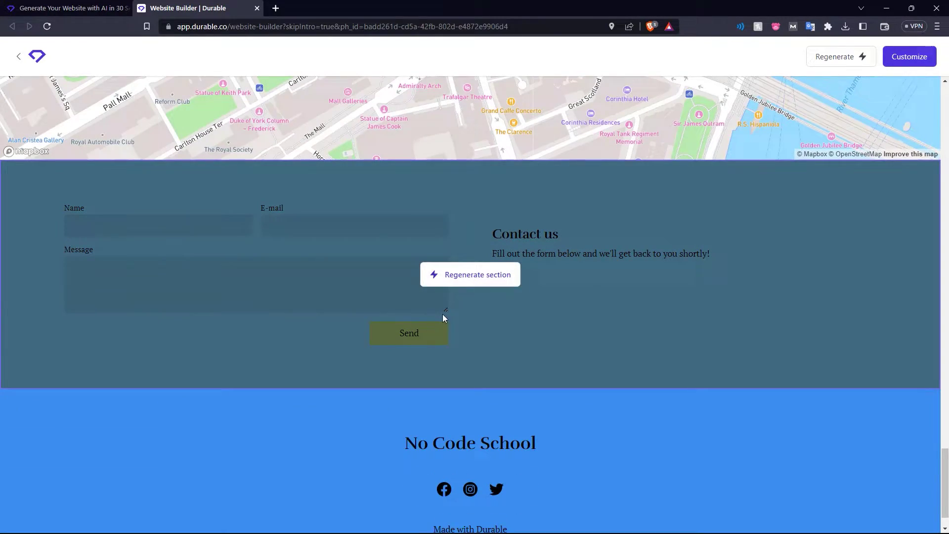
scroll(443, 313, "down", 1)
scroll(470, 442, "up", 15)
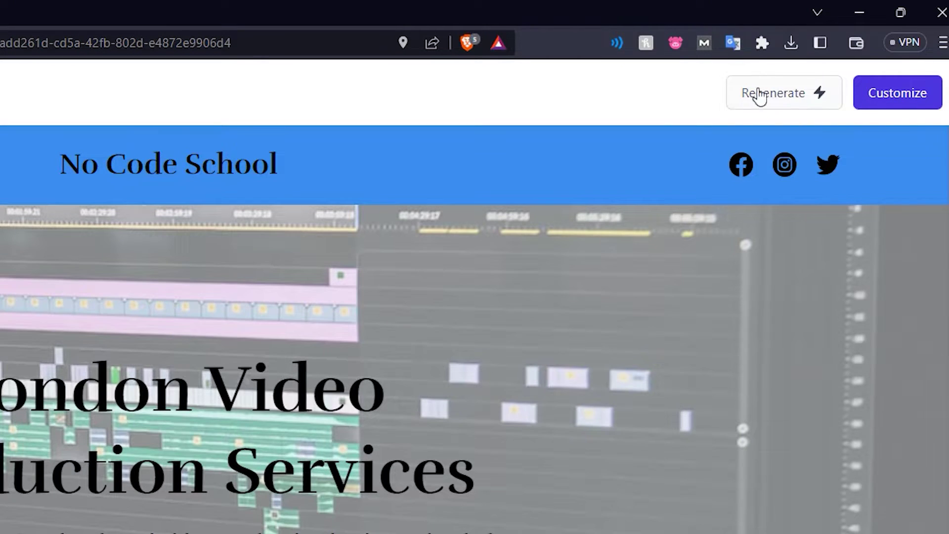
mouse_move(471, 298)
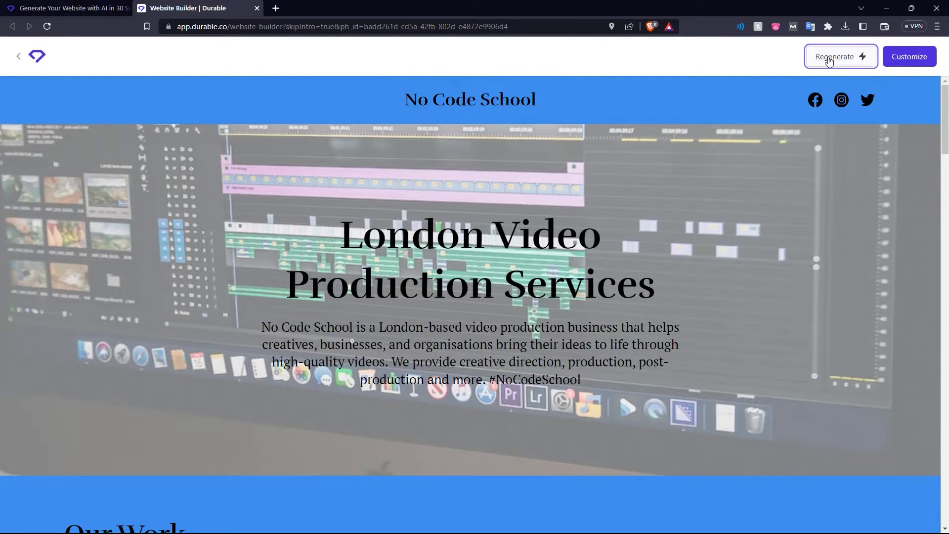
Regenerate the whole website, view the new version, then regenerate only the About us section.
left_click(829, 61)
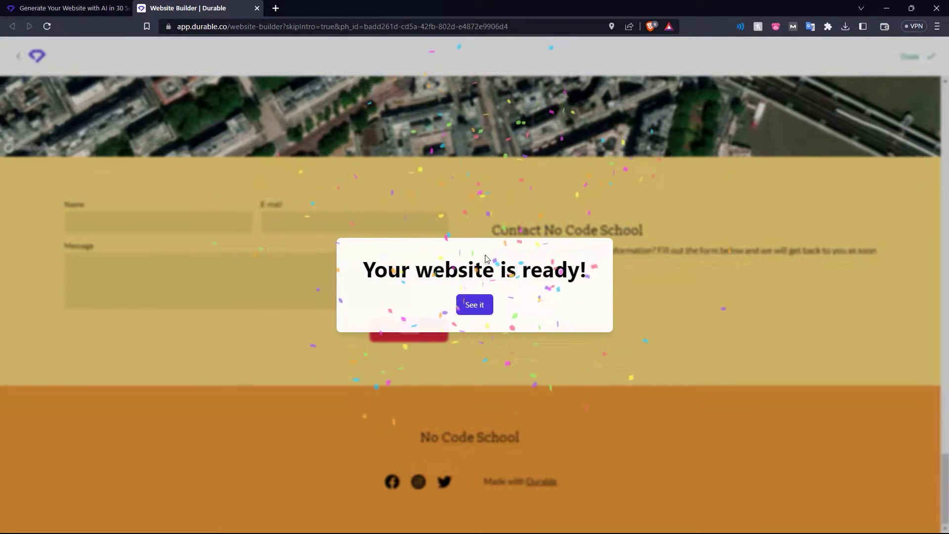
left_click(475, 304)
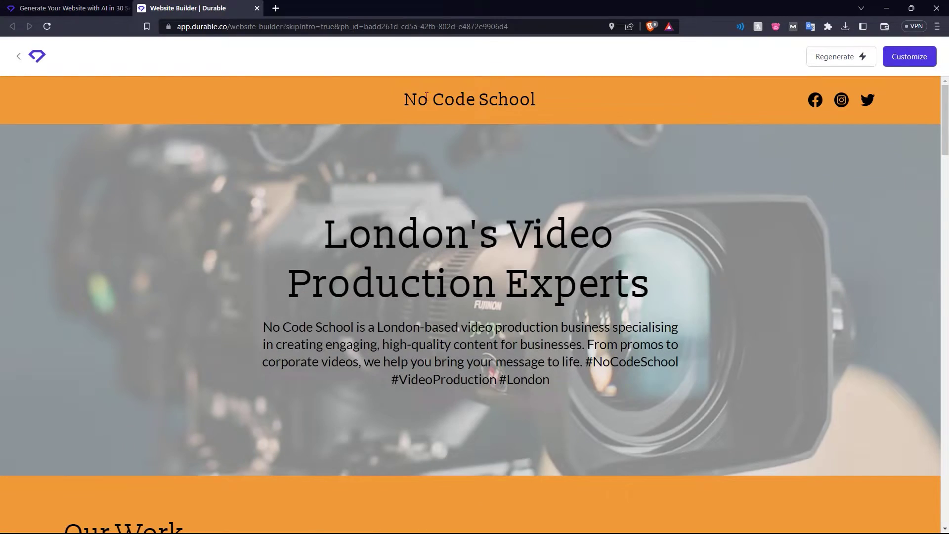
scroll(300, 210, "down", 5)
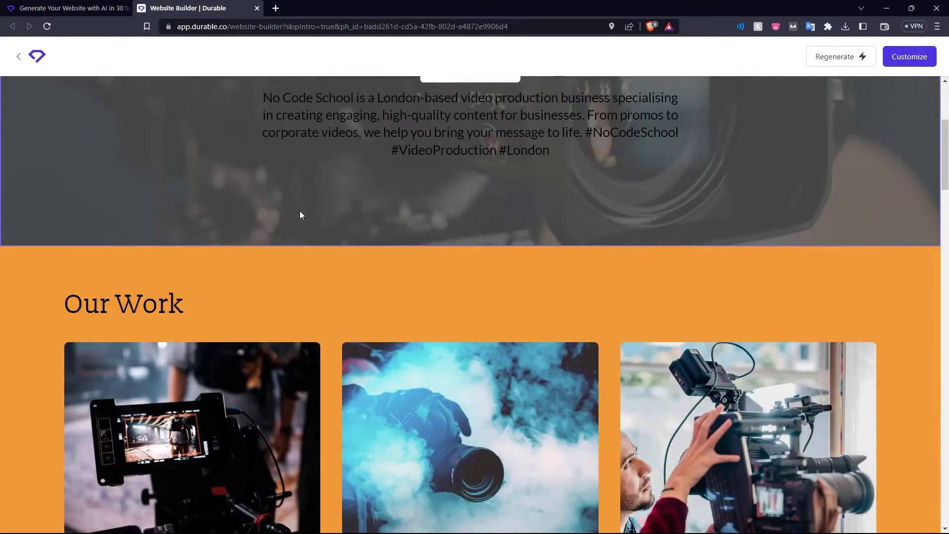
scroll(323, 252, "down", 2)
scroll(322, 251, "down", 3)
scroll(364, 243, "down", 3)
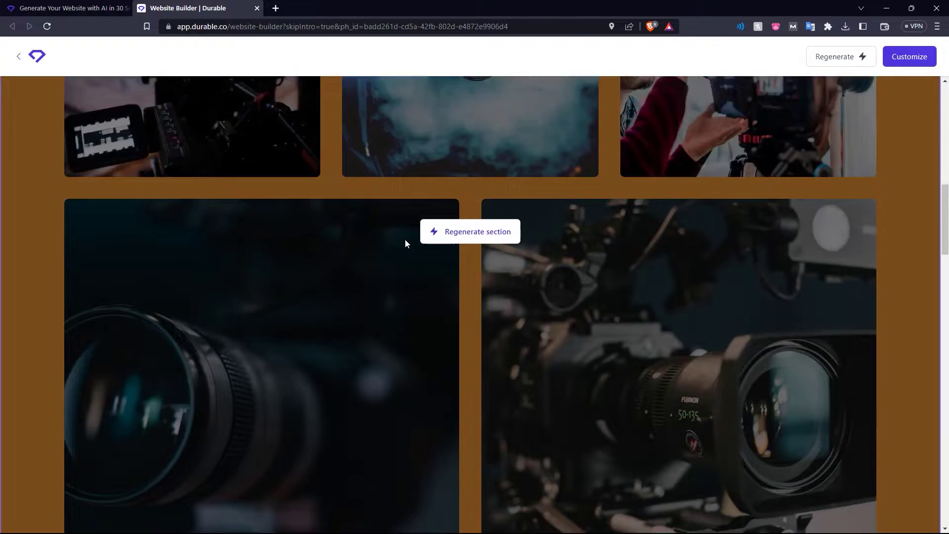
scroll(405, 240, "down", 3)
scroll(405, 239, "down", 4)
scroll(405, 239, "up", 5)
scroll(405, 239, "down", 5)
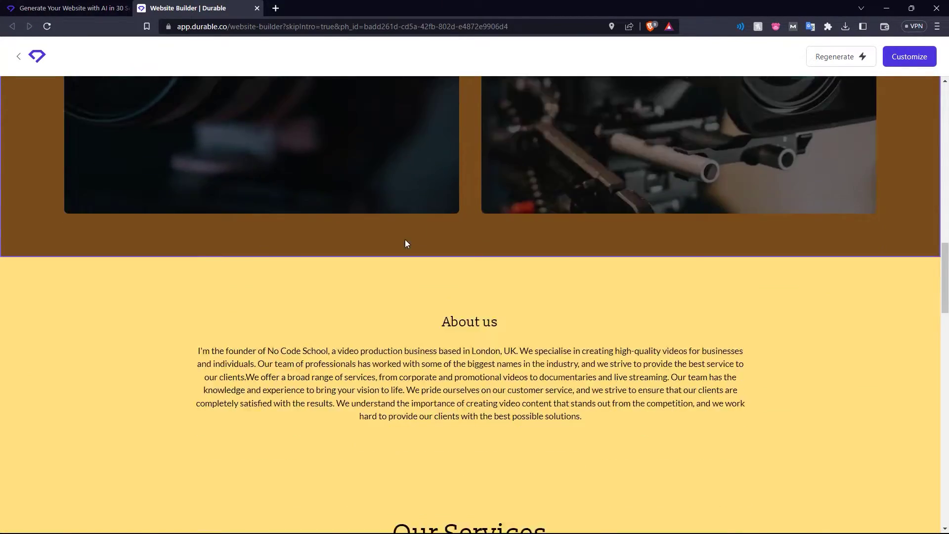
scroll(404, 239, "down", 4)
scroll(457, 200, "down", 8)
scroll(385, 317, "down", 5)
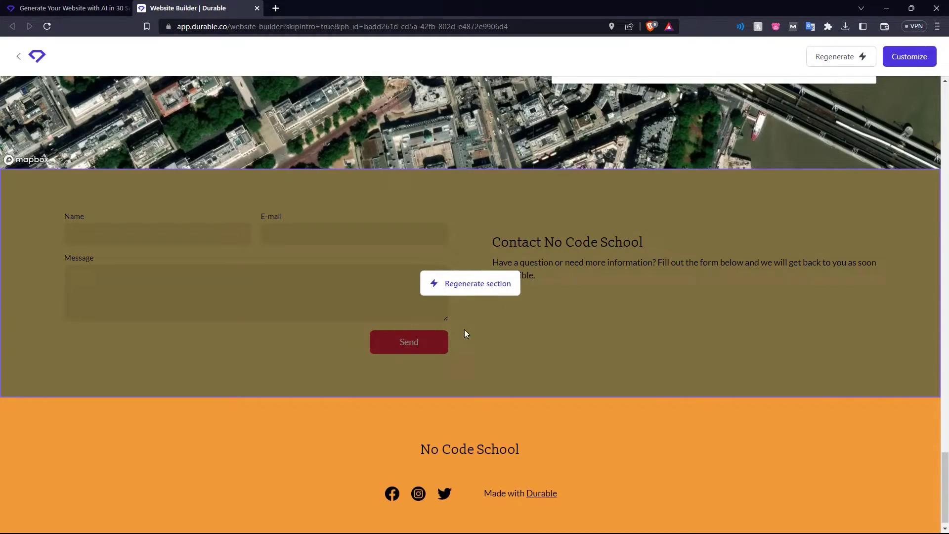
scroll(537, 365, "down", 1)
scroll(522, 413, "up", 20)
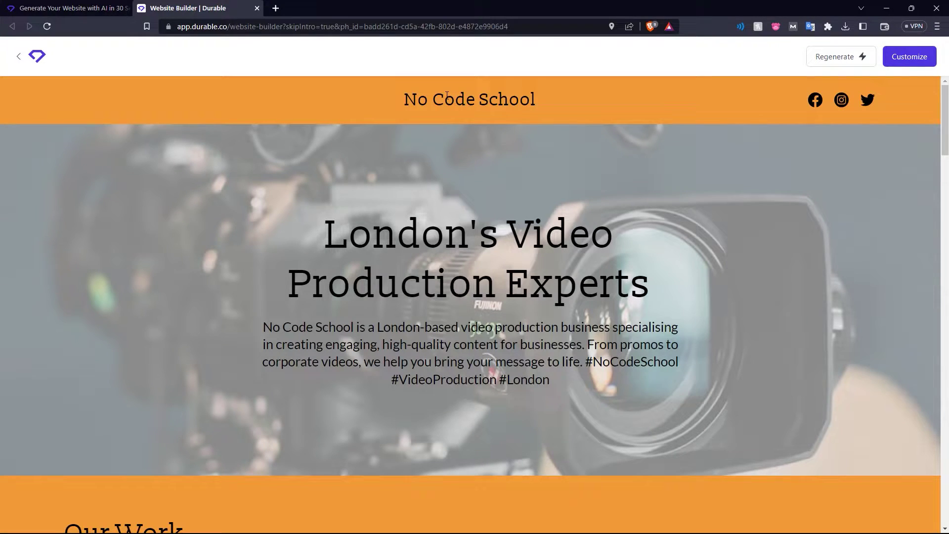
scroll(450, 276, "down", 3)
scroll(460, 268, "down", 2)
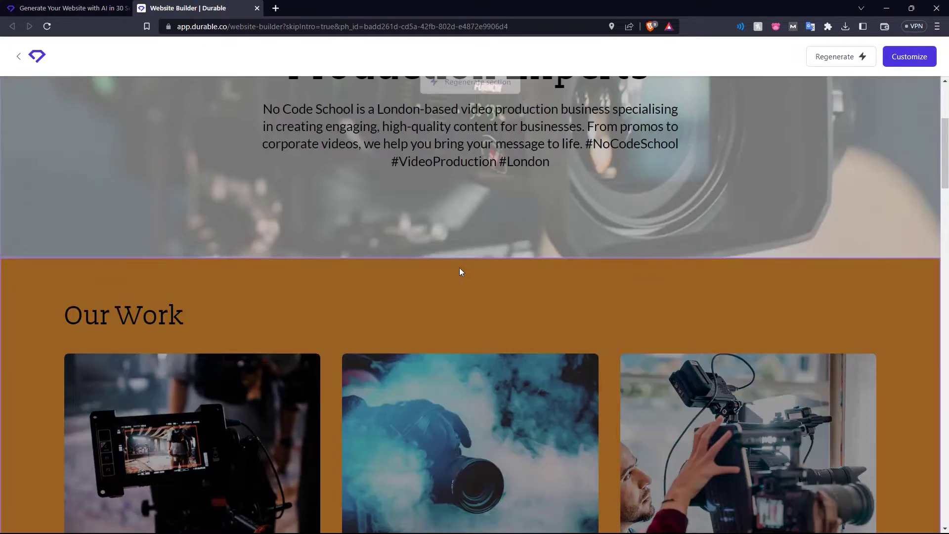
scroll(459, 268, "down", 5)
scroll(491, 182, "up", 1)
scroll(490, 182, "down", 4)
scroll(490, 183, "down", 4)
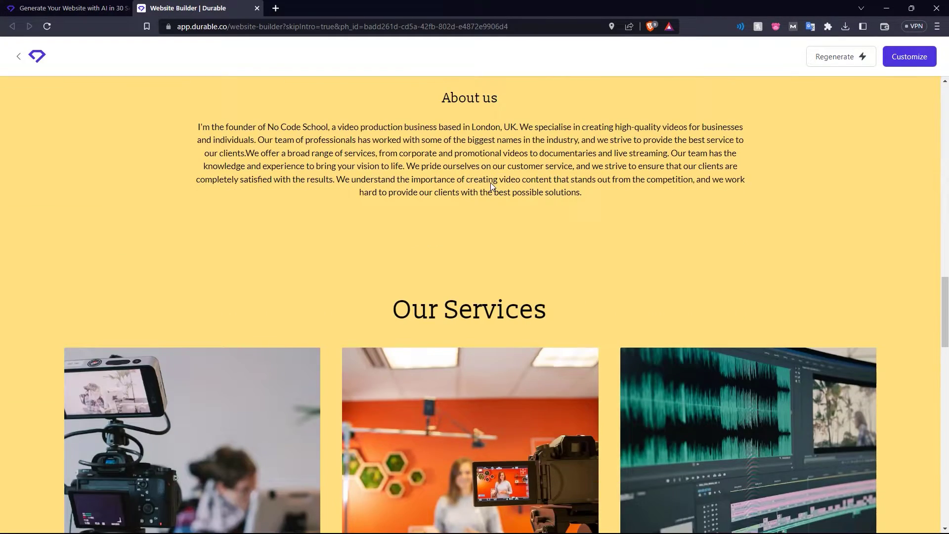
scroll(477, 169, "up", 1)
mouse_move(471, 149)
left_click(470, 229)
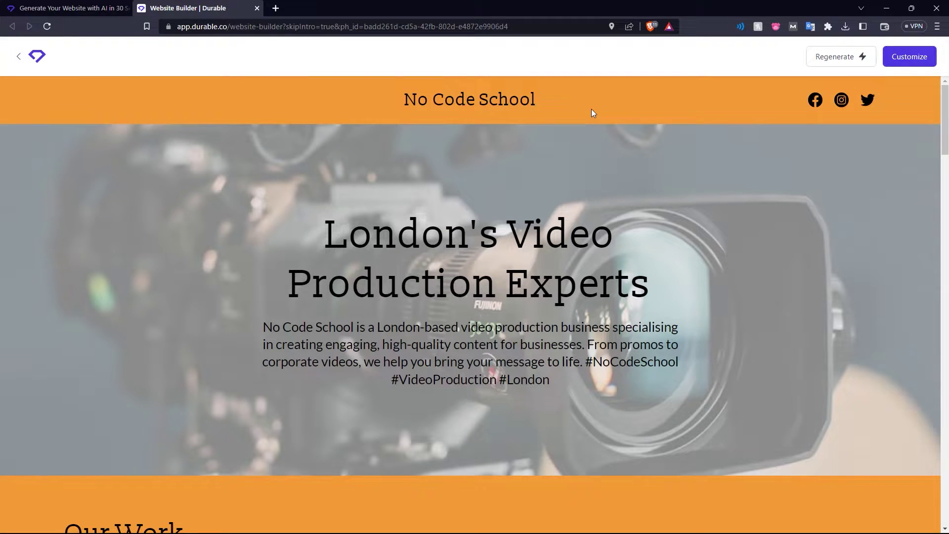
scroll(594, 106, "down", 3)
scroll(602, 109, "up", 3)
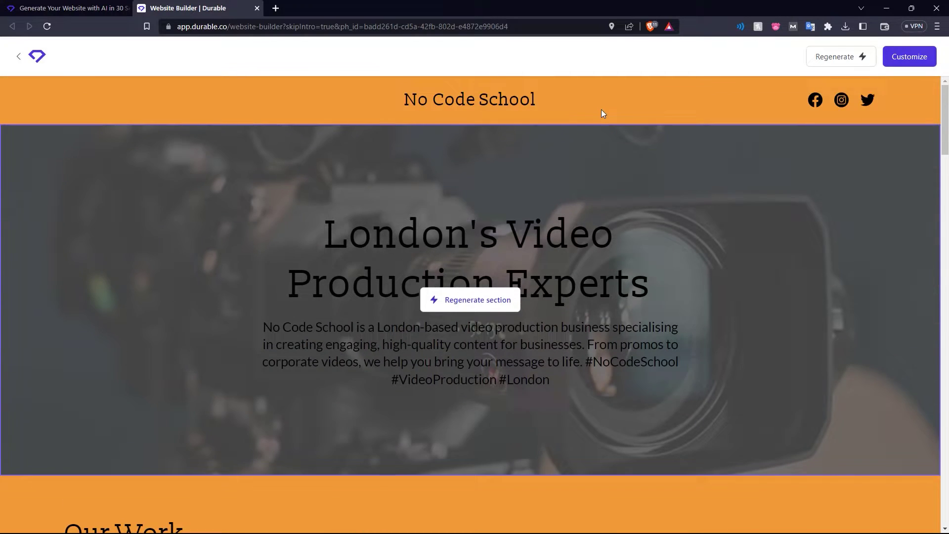
Enter the website editor via Customize and close the Pages panel.
left_click(909, 57)
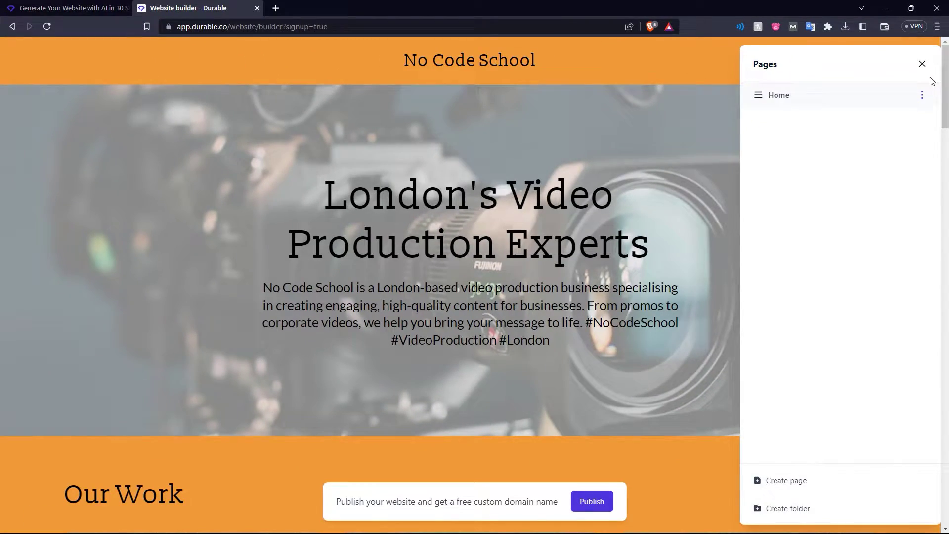
left_click(923, 64)
Preview at Desktop small, Tablet landscape and Phone portrait, then return to Desktop large.
left_click(805, 54)
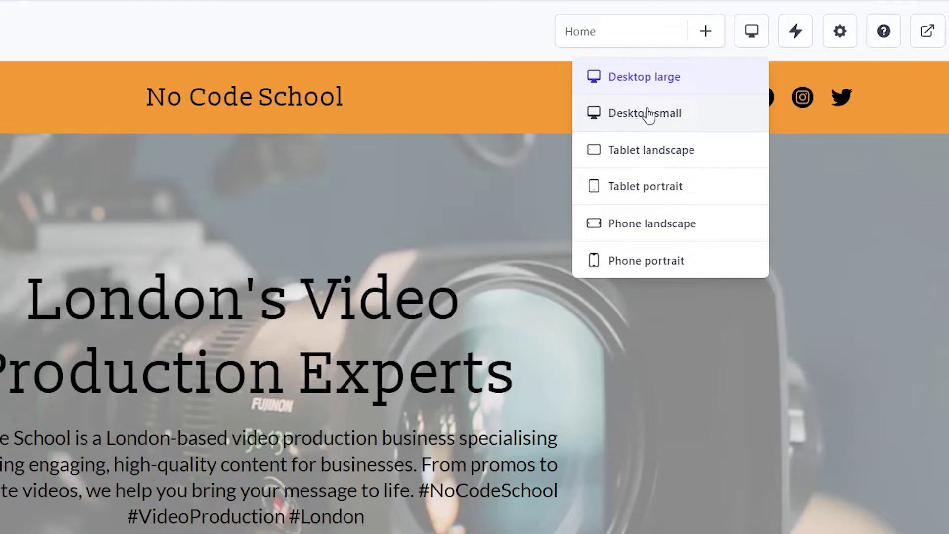
left_click(649, 113)
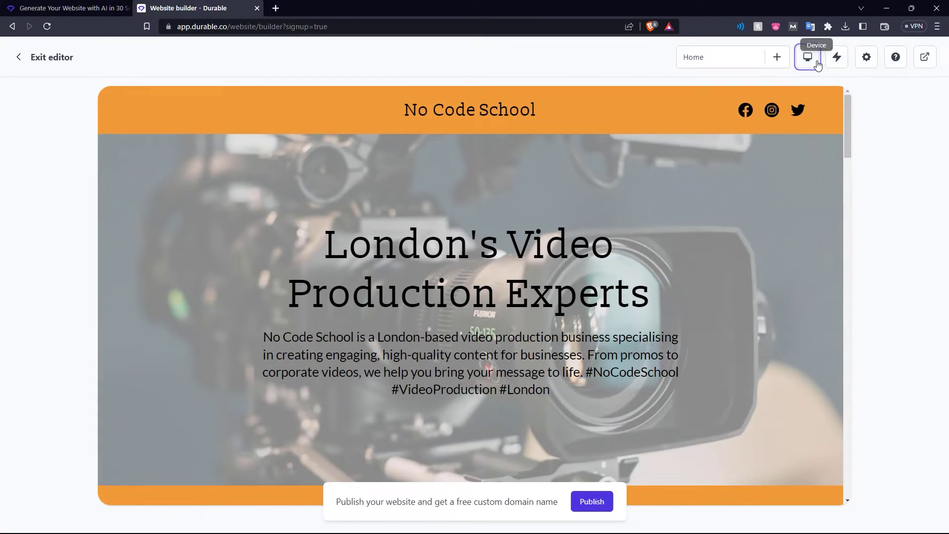
left_click(806, 56)
left_click(740, 136)
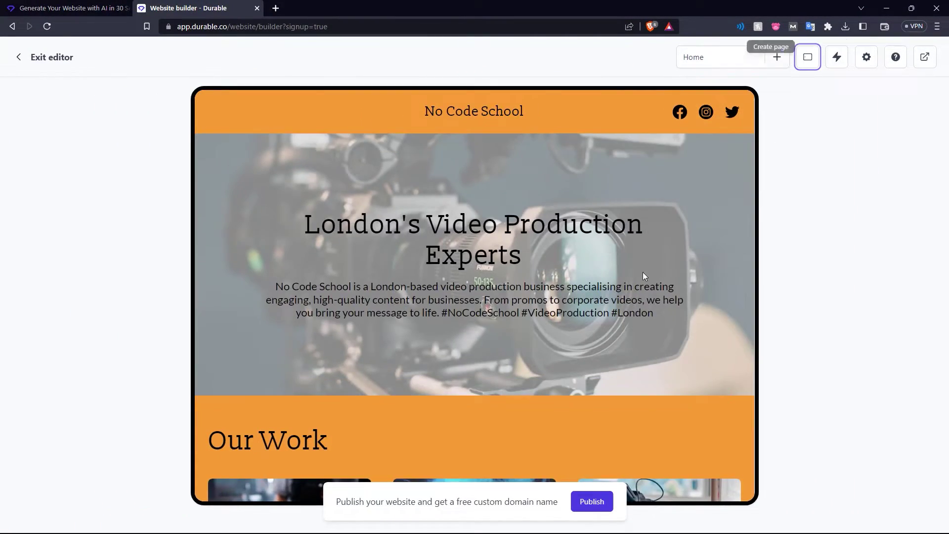
scroll(612, 327, "down", 5)
scroll(613, 324, "down", 3)
scroll(616, 321, "up", 4)
scroll(616, 320, "up", 6)
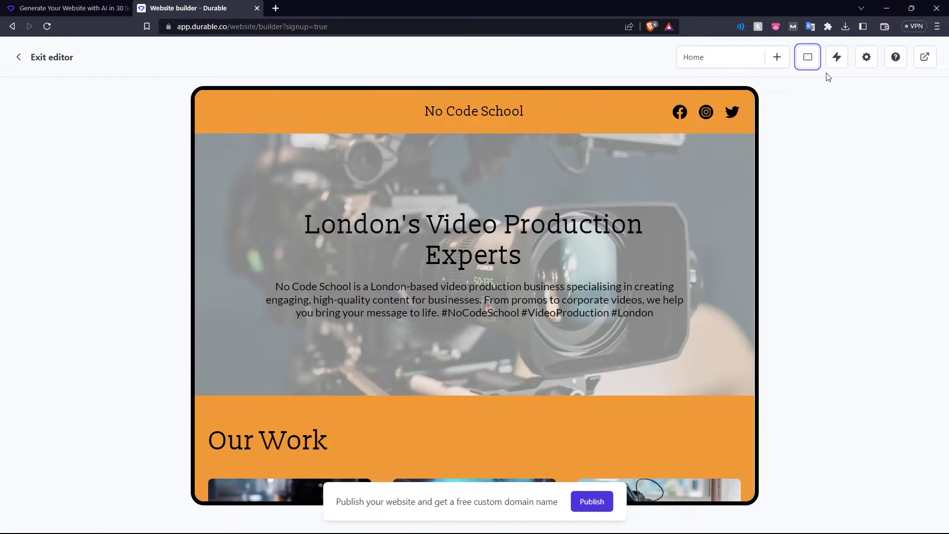
left_click(811, 57)
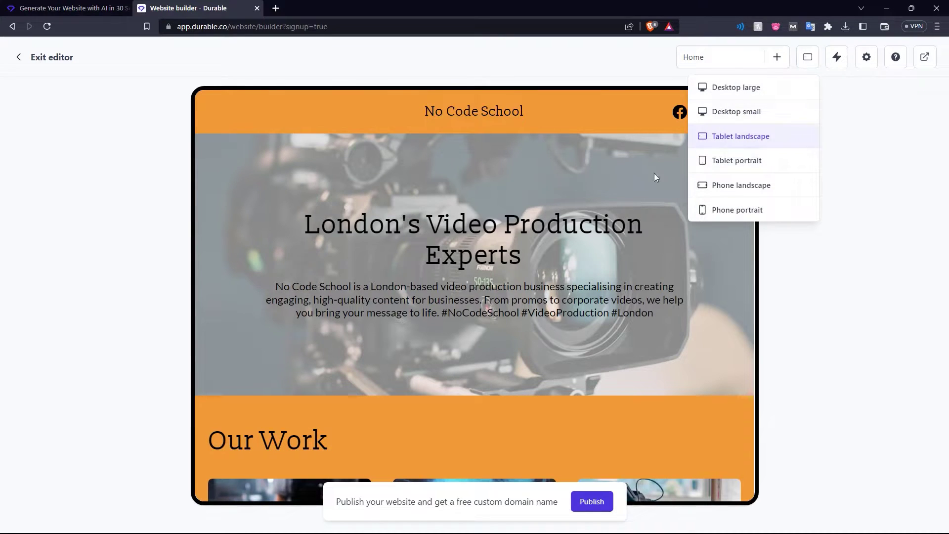
left_click(747, 209)
scroll(530, 260, "down", 4)
scroll(530, 257, "down", 5)
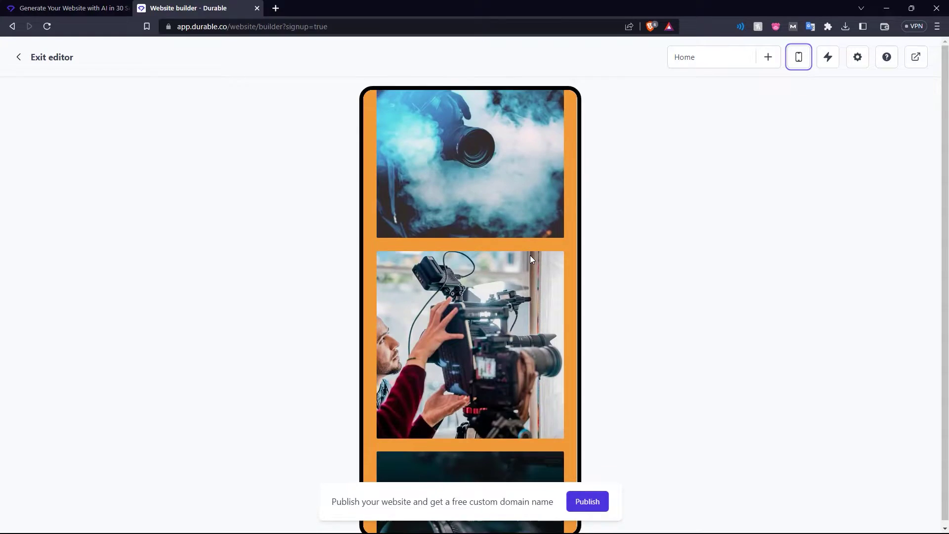
scroll(530, 255, "down", 3)
scroll(531, 255, "up", 5)
scroll(537, 246, "up", 5)
scroll(536, 246, "up", 3)
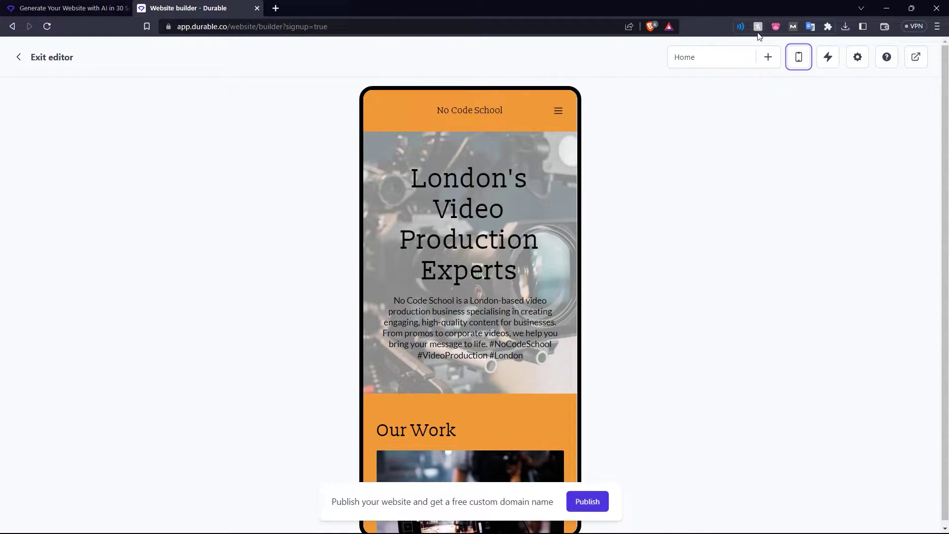
left_click(800, 56)
left_click(744, 87)
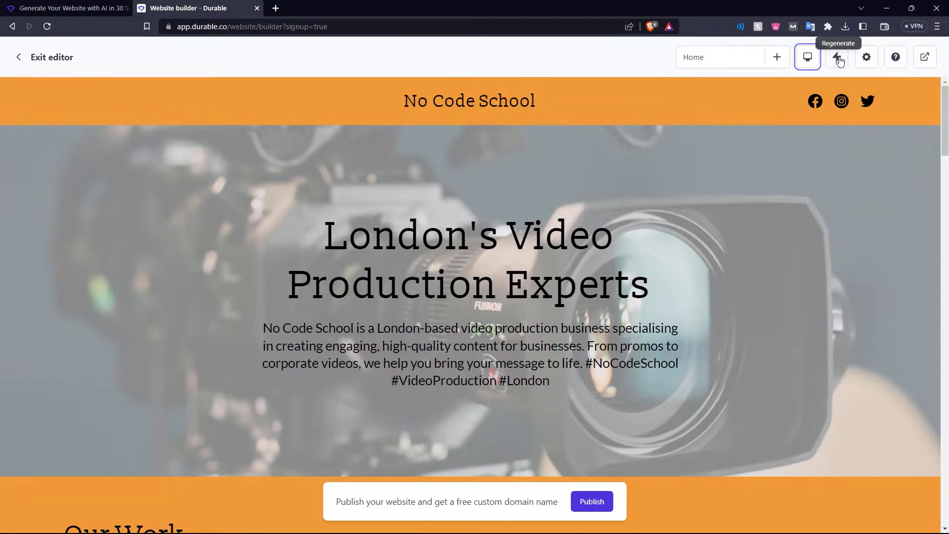
left_click(866, 57)
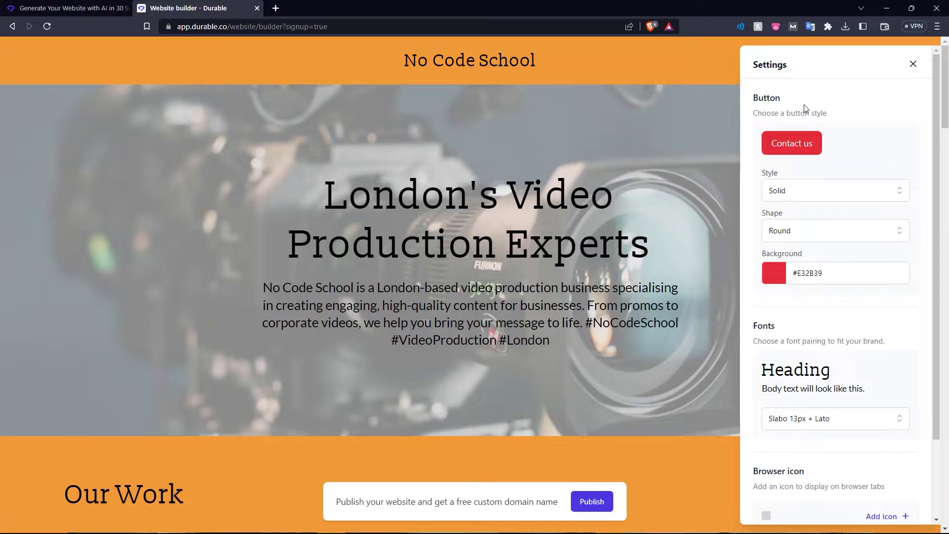
scroll(808, 140, "down", 2)
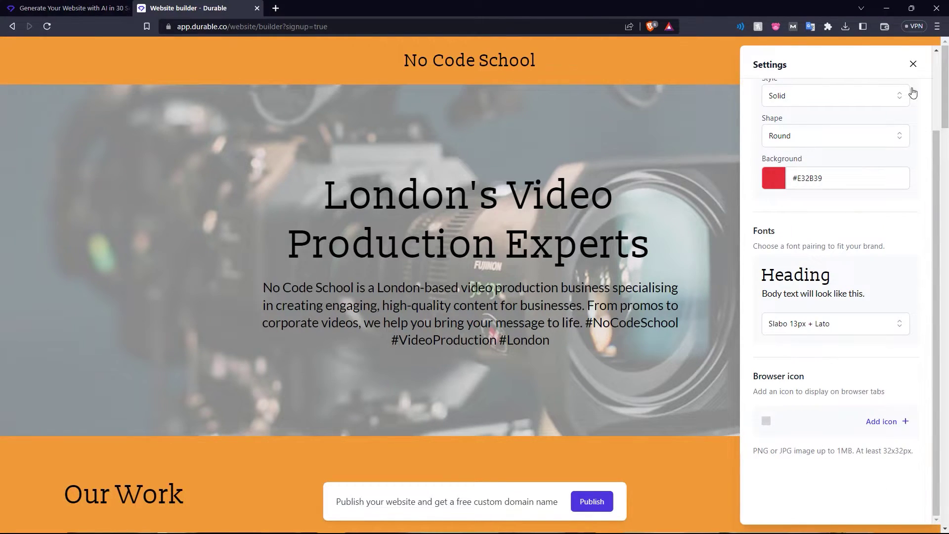
left_click(912, 65)
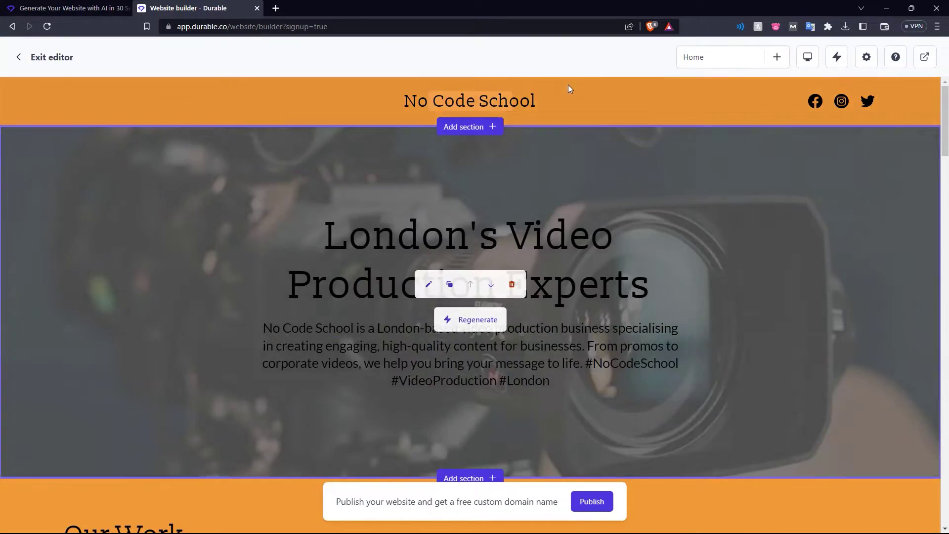
scroll(559, 348, "down", 5)
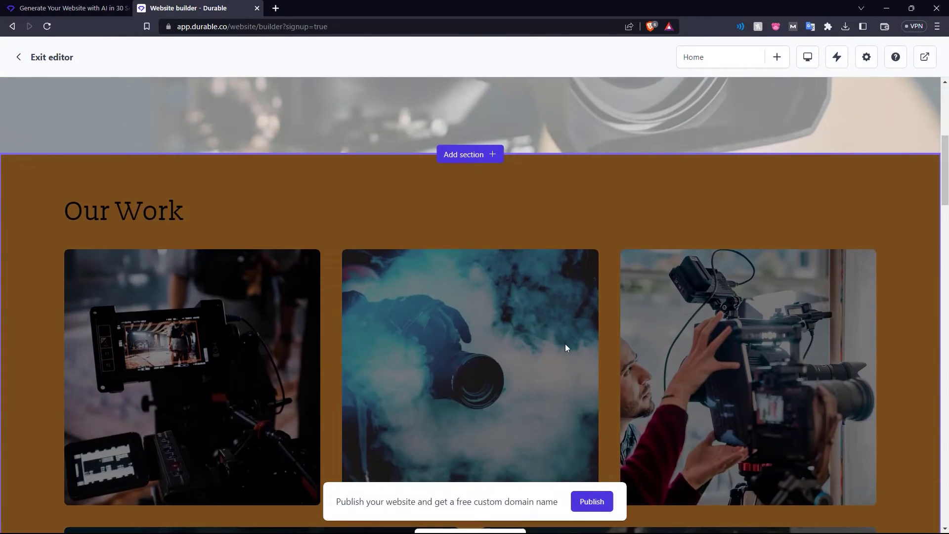
scroll(566, 343, "up", 5)
Add a YouTube social channel 'NoCodeSchool' to the header and save the header changes.
left_click(561, 105)
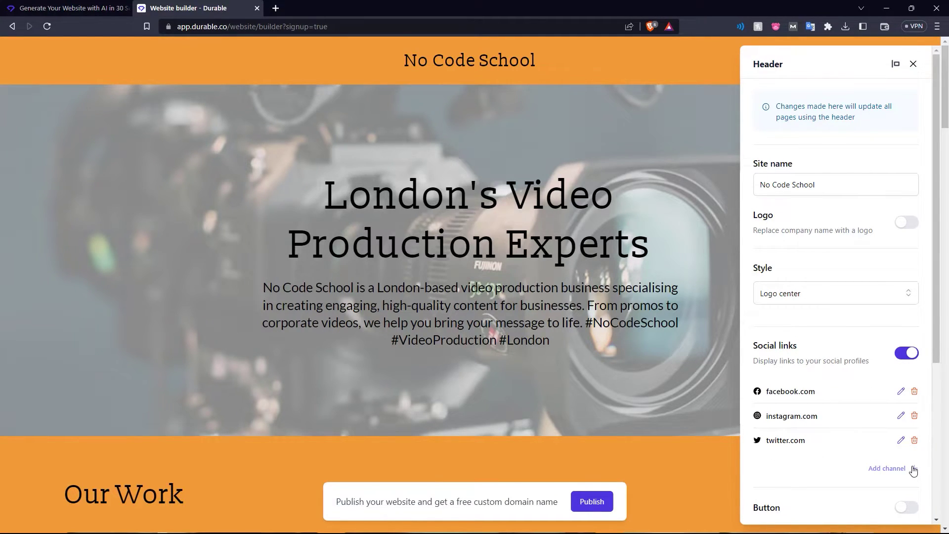
left_click(893, 468)
left_click(418, 266)
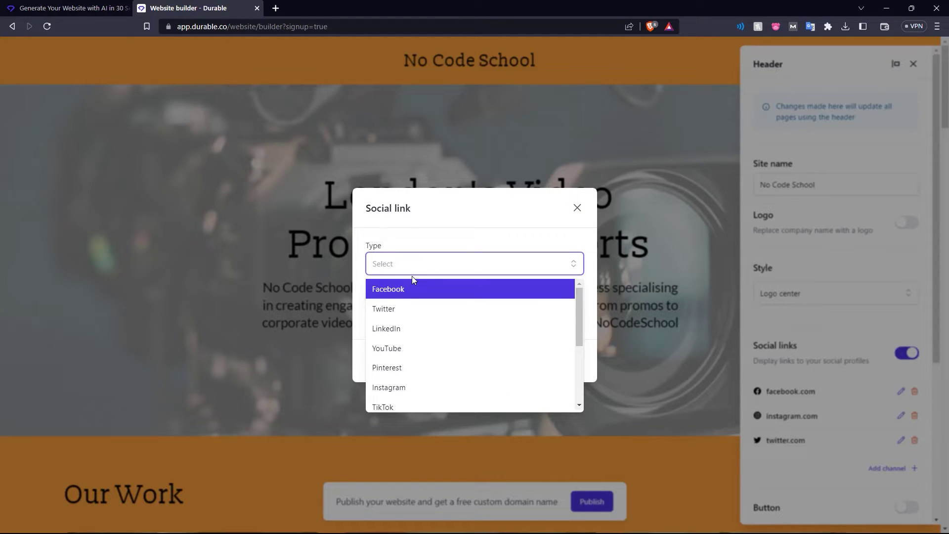
left_click(404, 346)
type("NoCodeSchool")
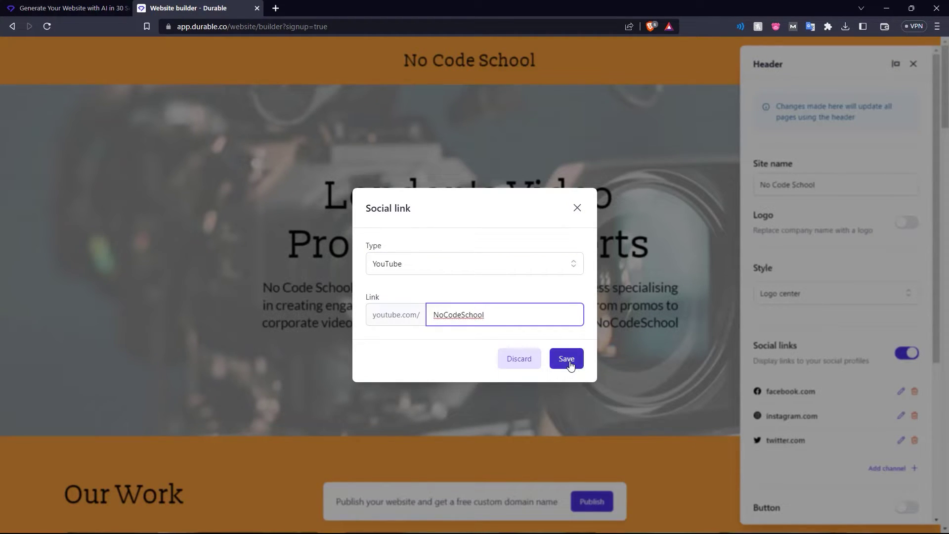
left_click(566, 358)
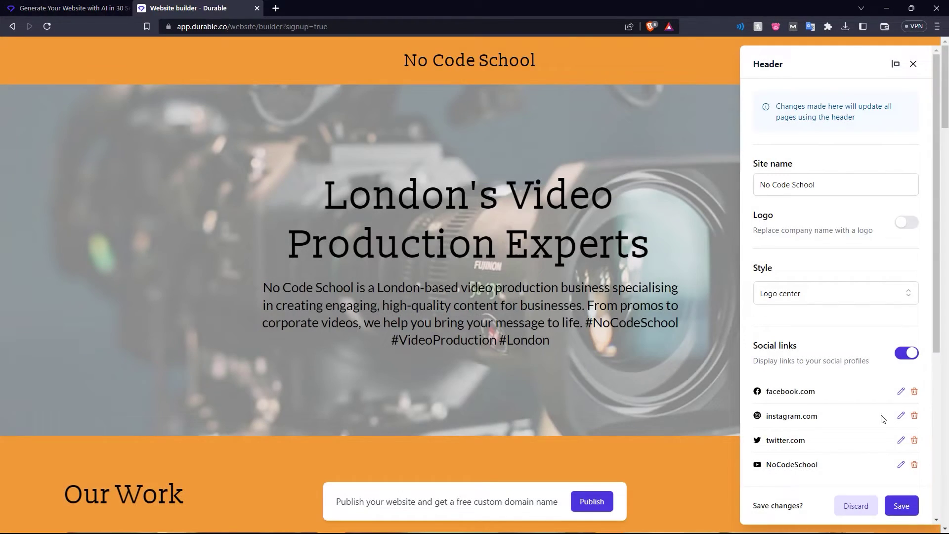
scroll(854, 451, "down", 1)
scroll(853, 451, "down", 2)
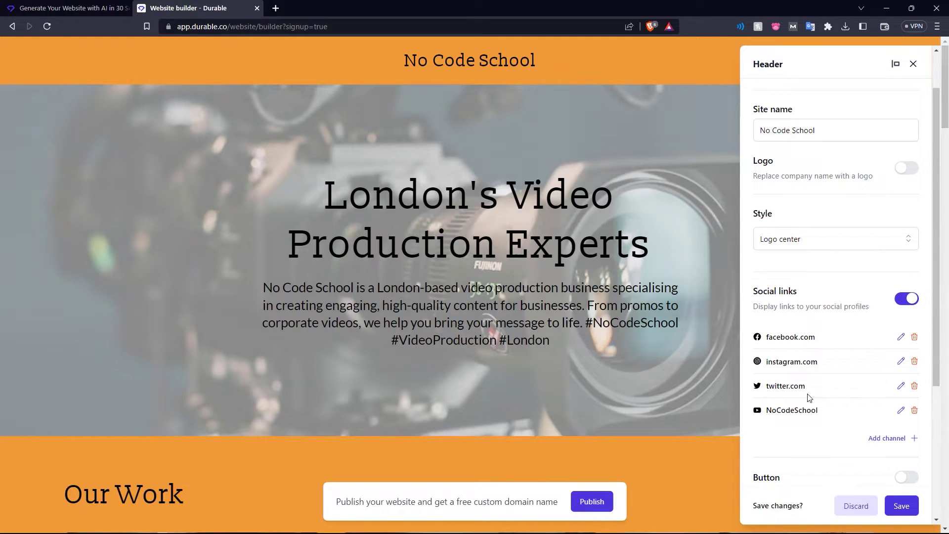
scroll(830, 416, "down", 2)
left_click(901, 506)
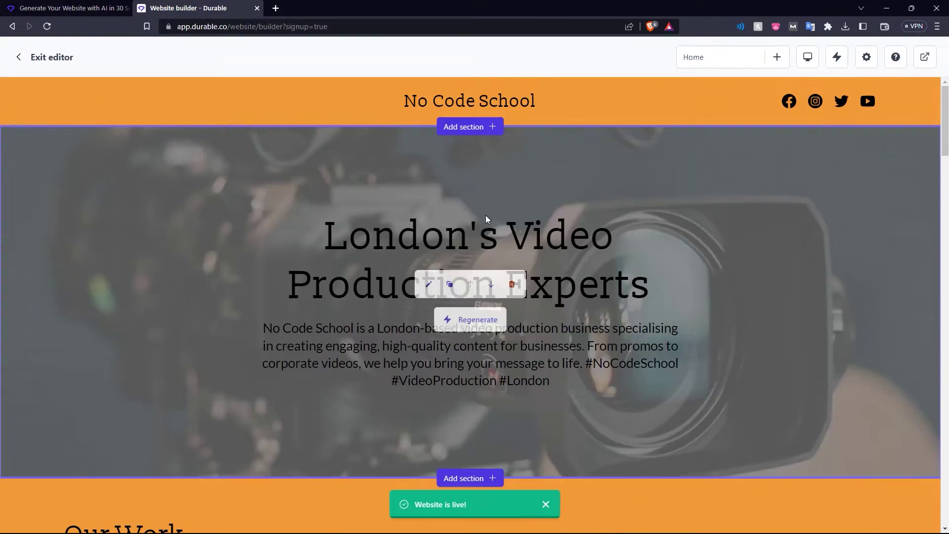
scroll(464, 220, "down", 2)
scroll(465, 219, "down", 4)
scroll(464, 220, "down", 3)
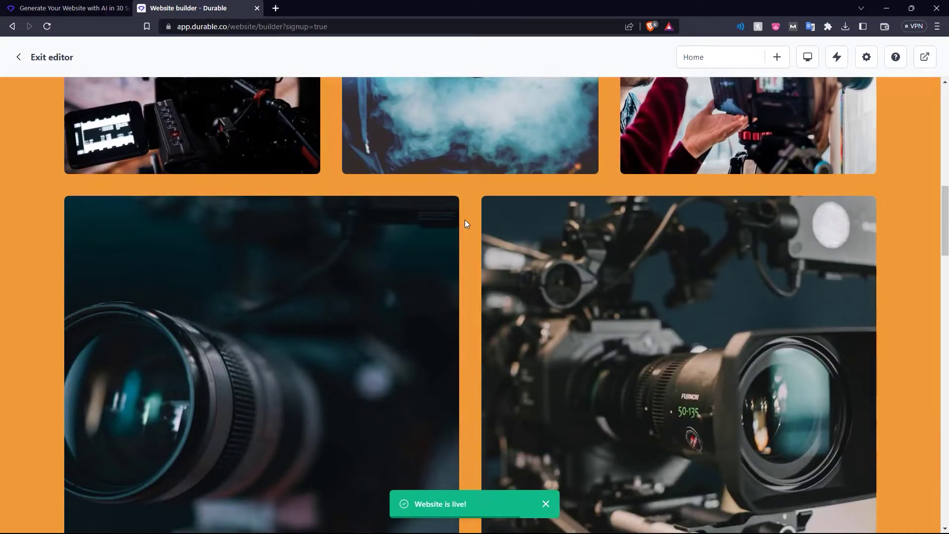
scroll(465, 219, "down", 4)
scroll(465, 220, "up", 3)
scroll(465, 219, "up", 5)
scroll(464, 219, "up", 3)
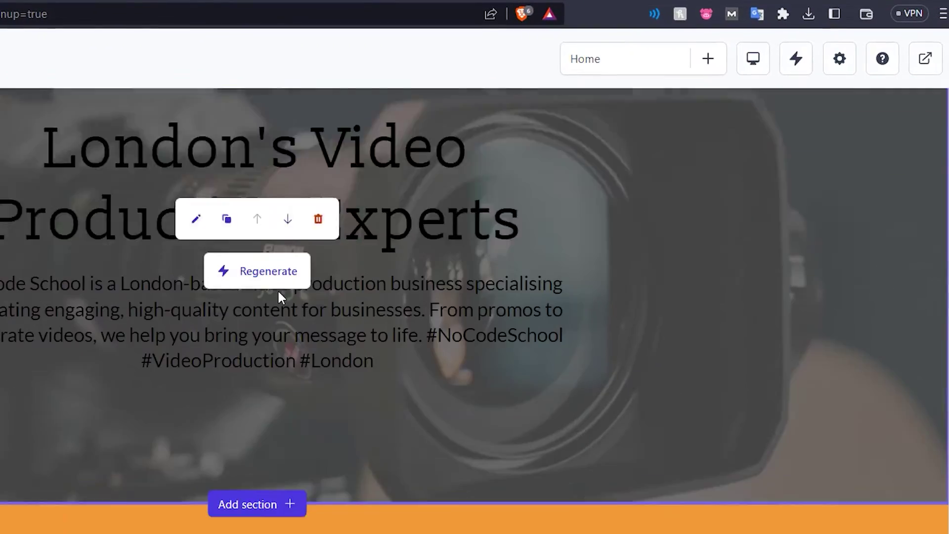
scroll(277, 289, "down", 4)
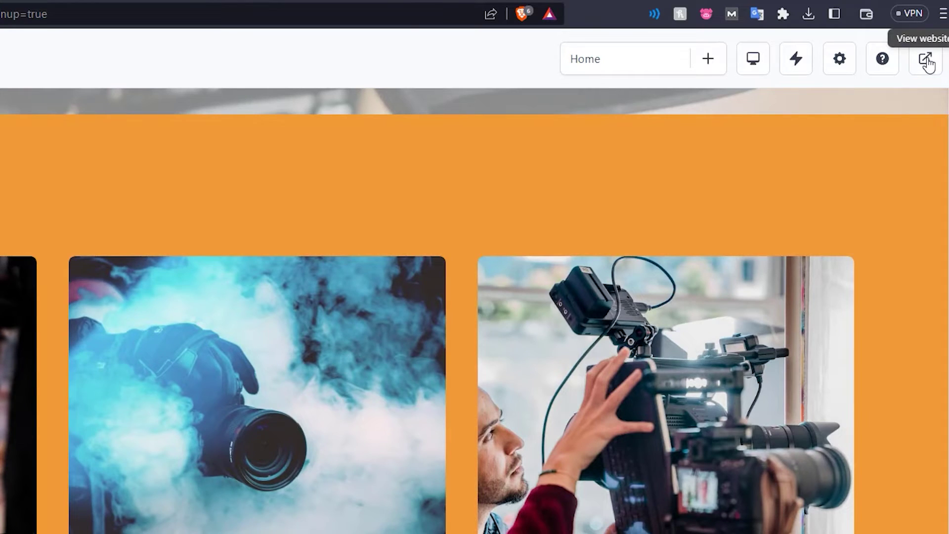
left_click(926, 61)
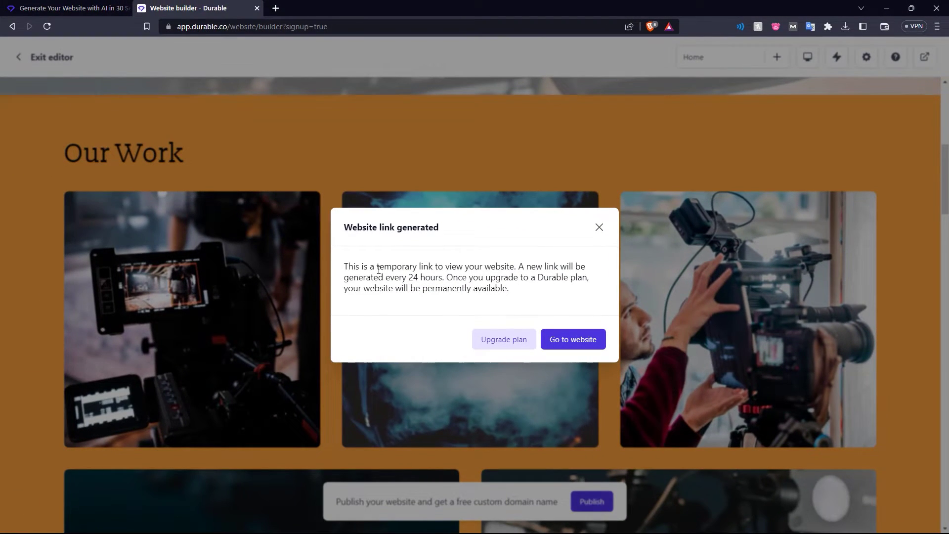
left_click_drag(377, 269, 505, 269)
left_click(445, 300)
left_click(573, 339)
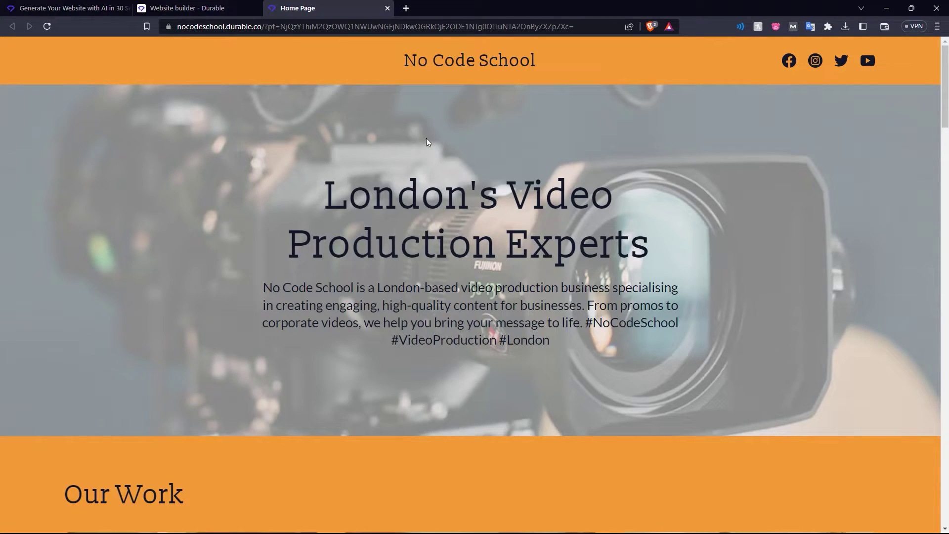
scroll(427, 138, "down", 3)
scroll(426, 138, "down", 3)
scroll(426, 139, "down", 3)
scroll(427, 138, "down", 5)
scroll(427, 138, "down", 4)
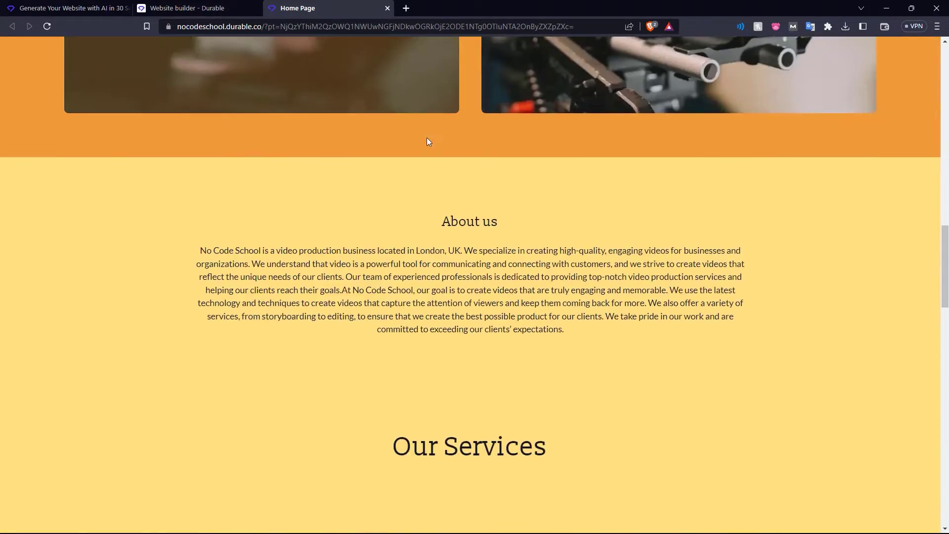
scroll(426, 138, "down", 5)
scroll(428, 137, "down", 5)
scroll(429, 136, "up", 10)
scroll(428, 137, "up", 5)
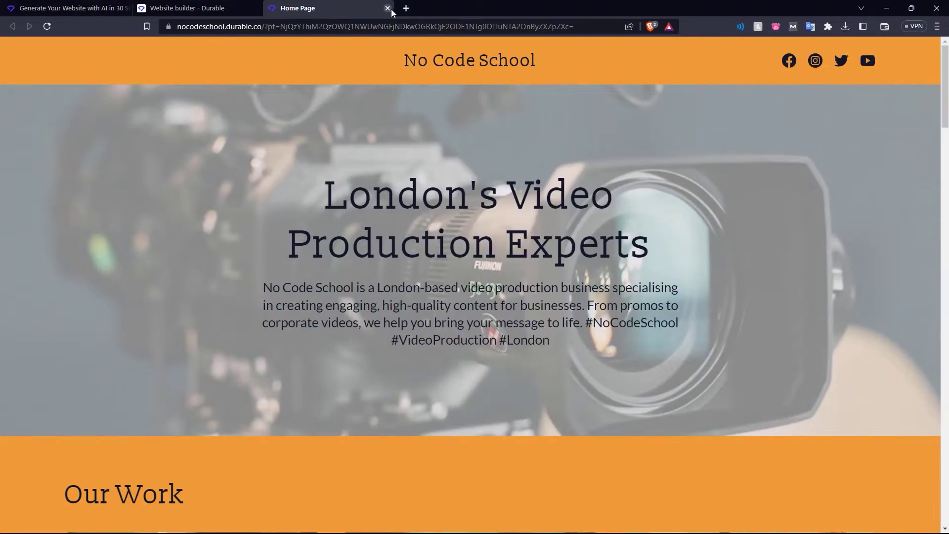
left_click(188, 7)
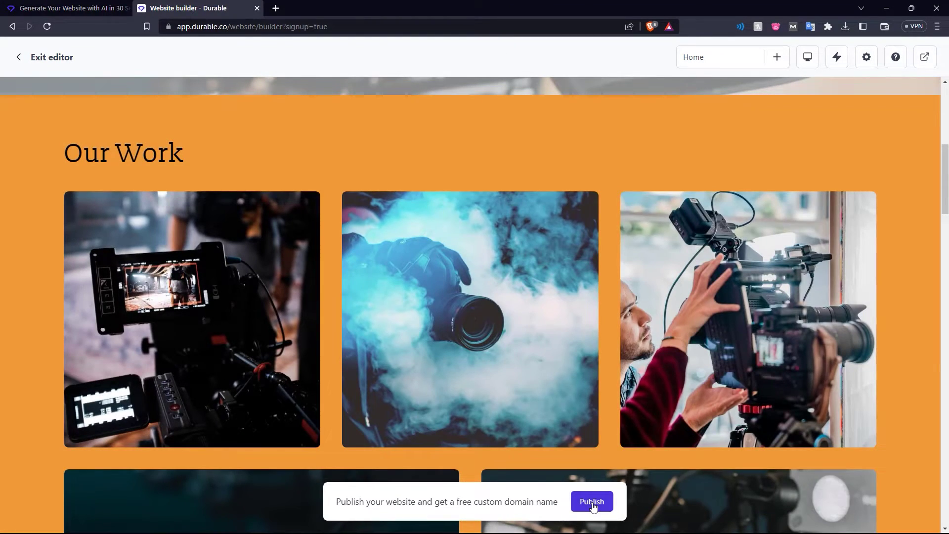
Open the Upgrade plans page via Publish and review the Custom domain name feature.
left_click(591, 501)
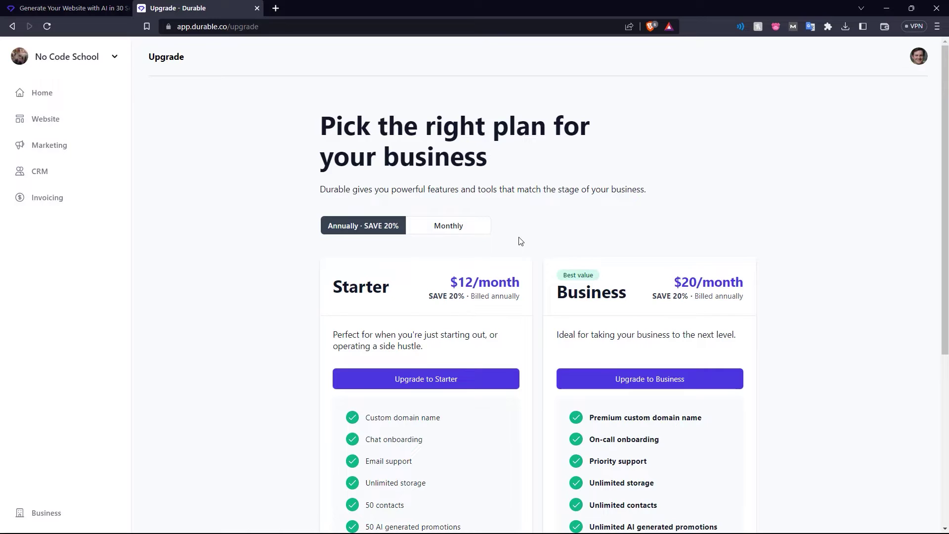
scroll(520, 238, "down", 2)
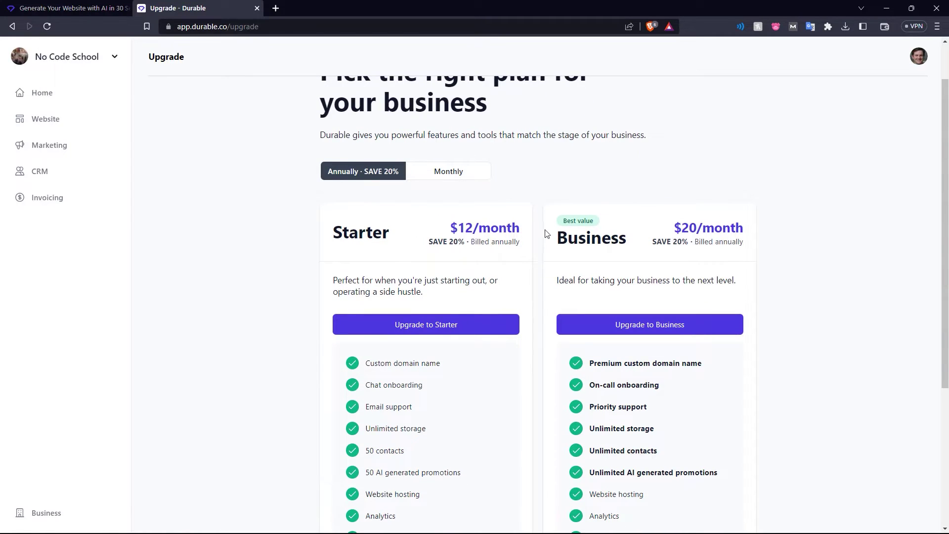
scroll(529, 231, "down", 5)
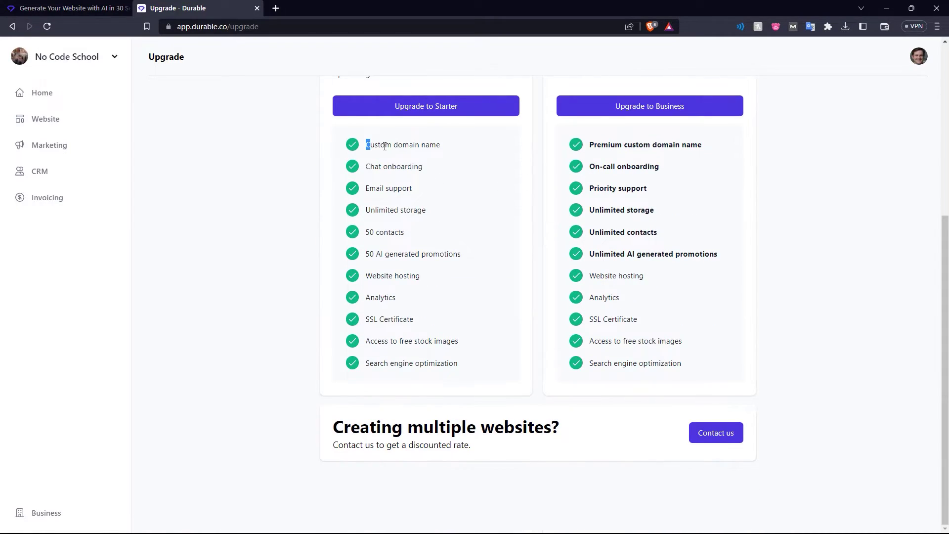
left_click_drag(385, 146, 440, 147)
left_click(538, 149)
scroll(560, 360, "up", 6)
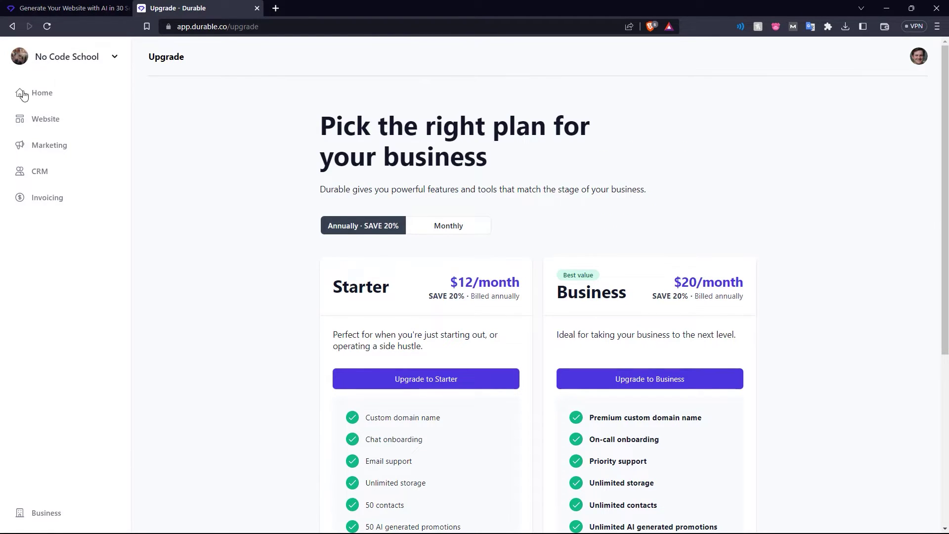
From the home dashboard, browse Marketing's promotion types and its Brand settings page.
left_click(40, 92)
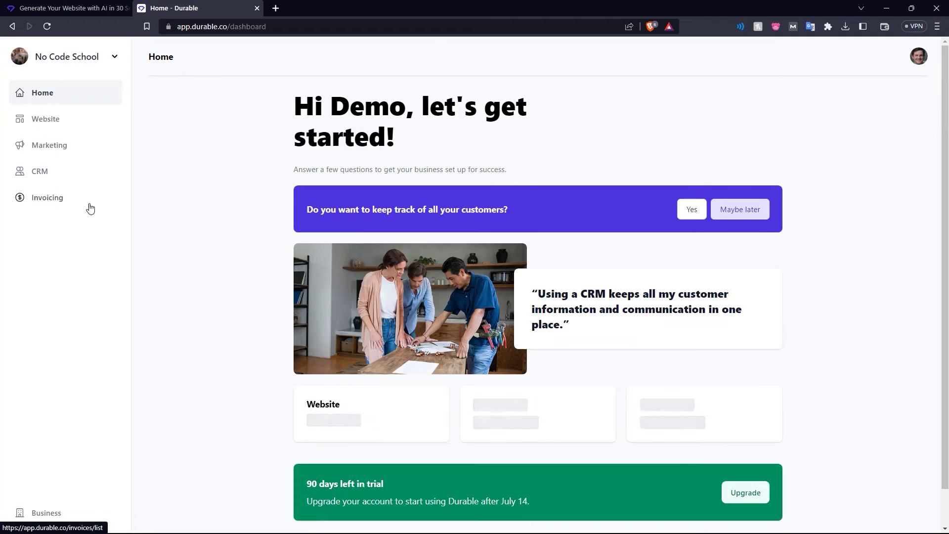
left_click(50, 145)
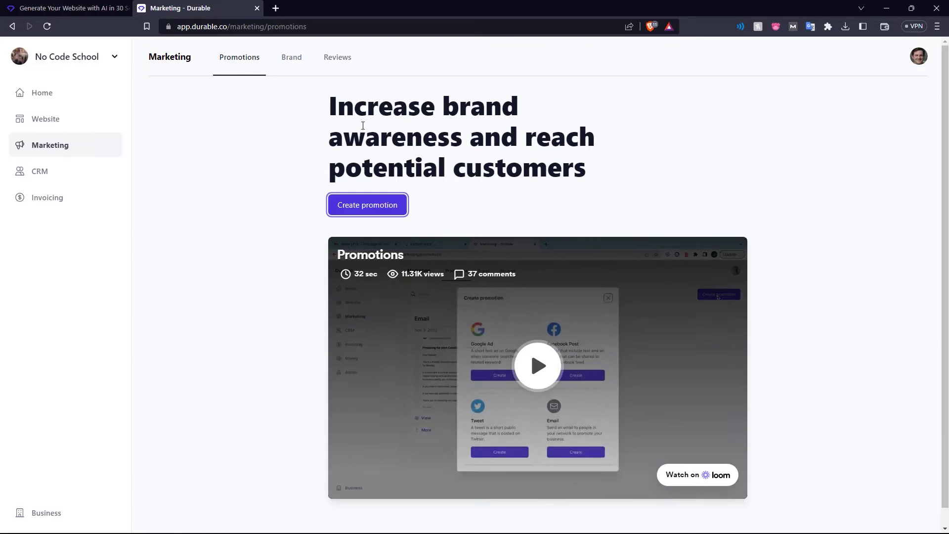
left_click(367, 204)
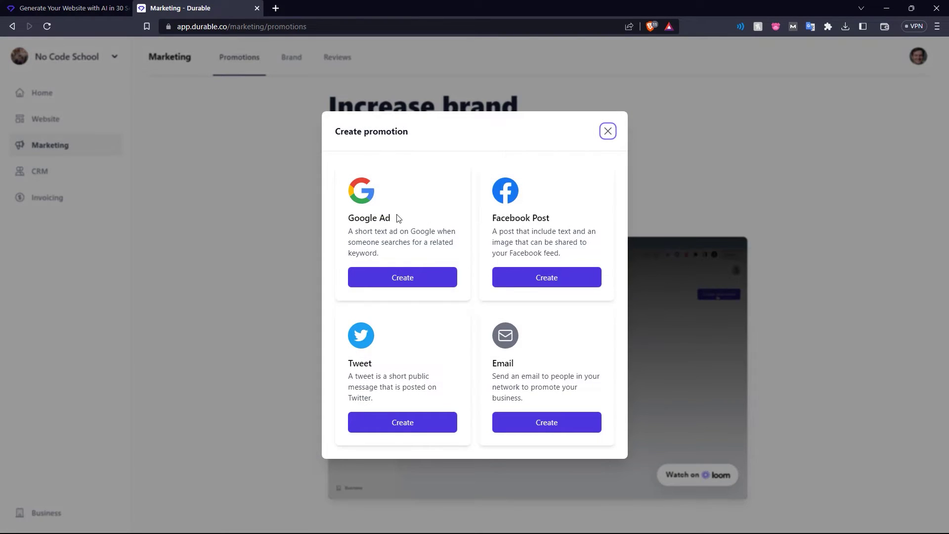
left_click(606, 133)
left_click(291, 56)
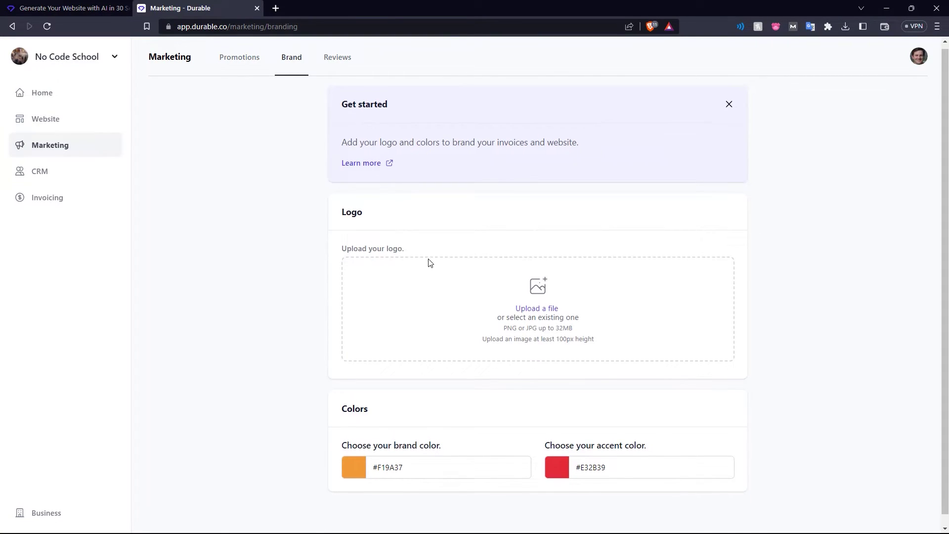
scroll(549, 356, "down", 1)
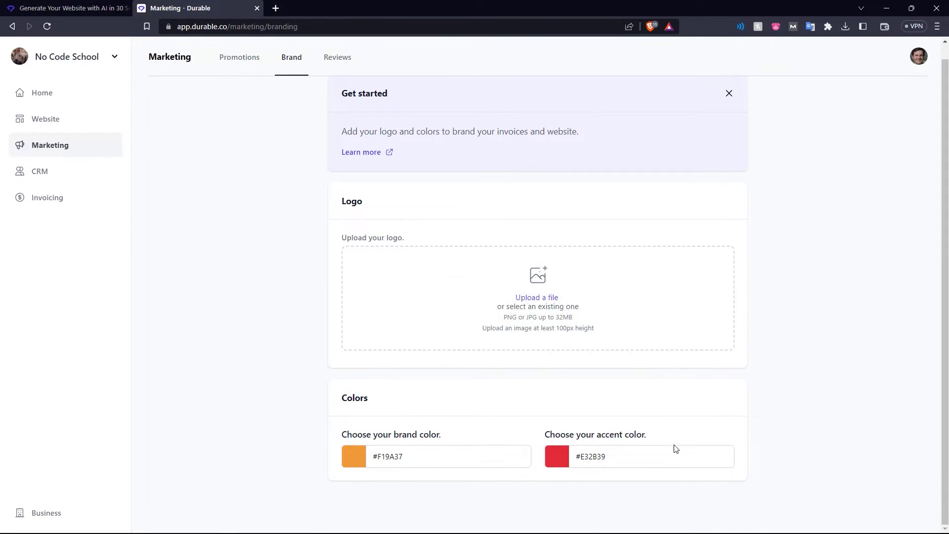
Look over Marketing reviews, then the CRM contacts page and its email settings.
left_click(337, 56)
left_click(39, 170)
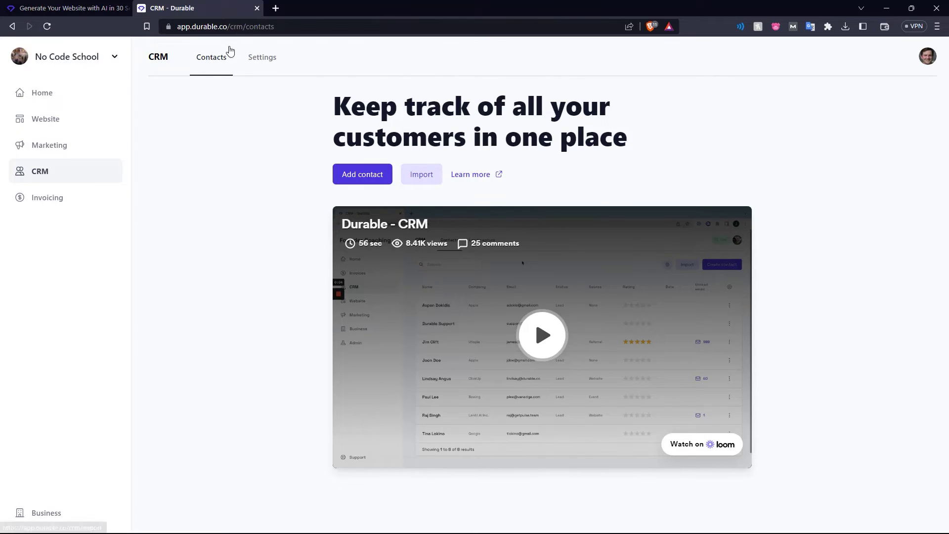
left_click(262, 57)
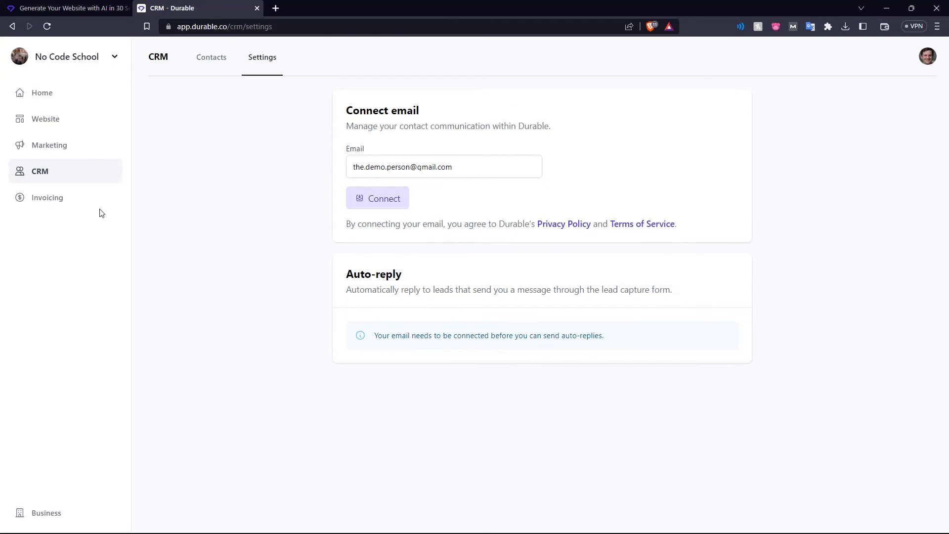
Browse the Invoicing section, its invoice items list and tax settings.
left_click(59, 197)
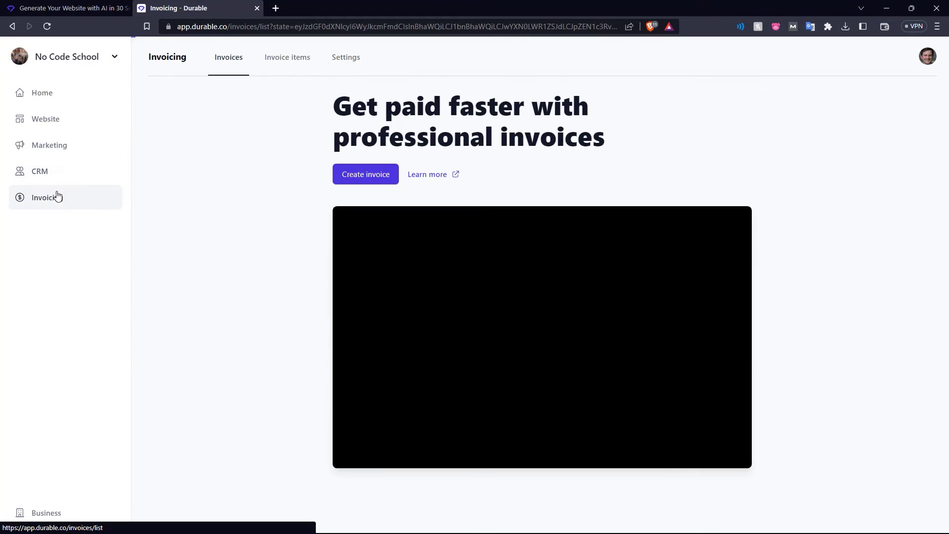
left_click(287, 56)
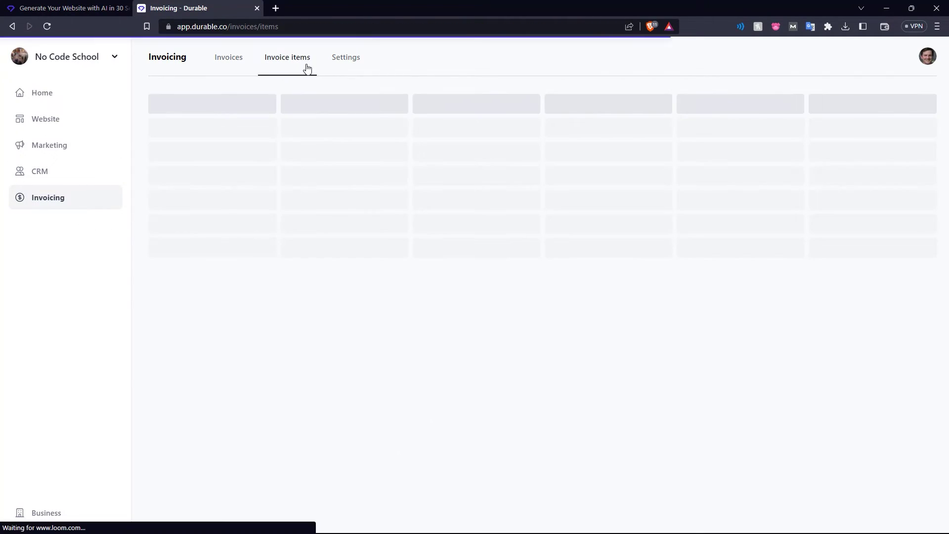
left_click(346, 57)
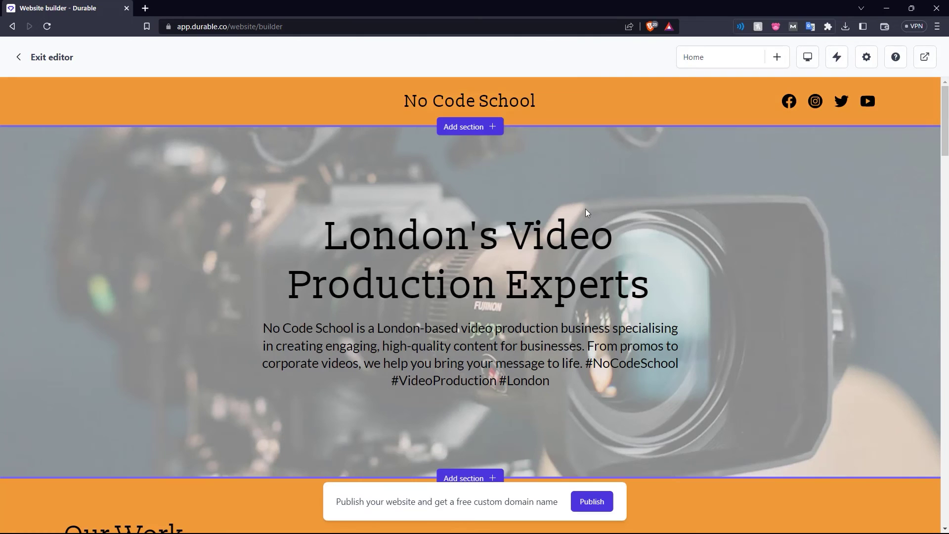
scroll(577, 208, "down", 2)
scroll(579, 201, "down", 2)
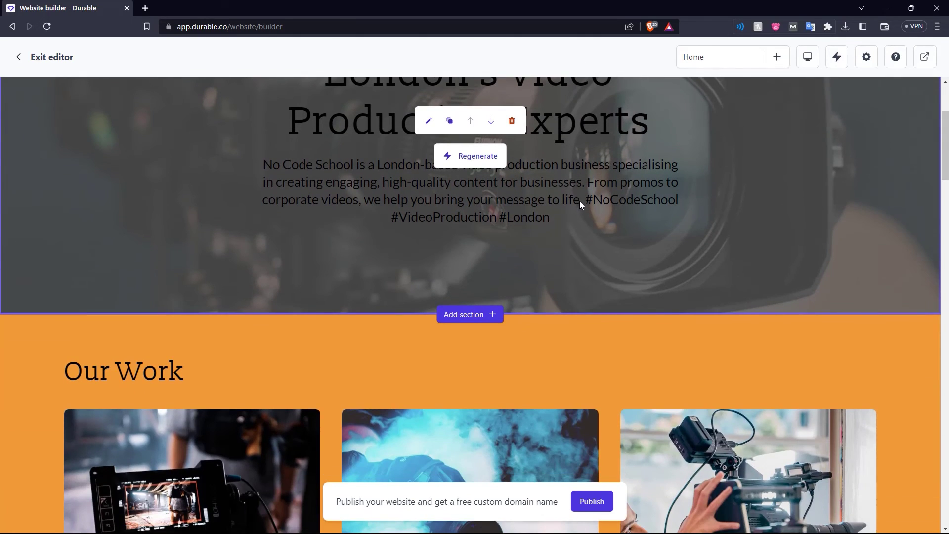
scroll(579, 201, "down", 2)
scroll(579, 199, "down", 2)
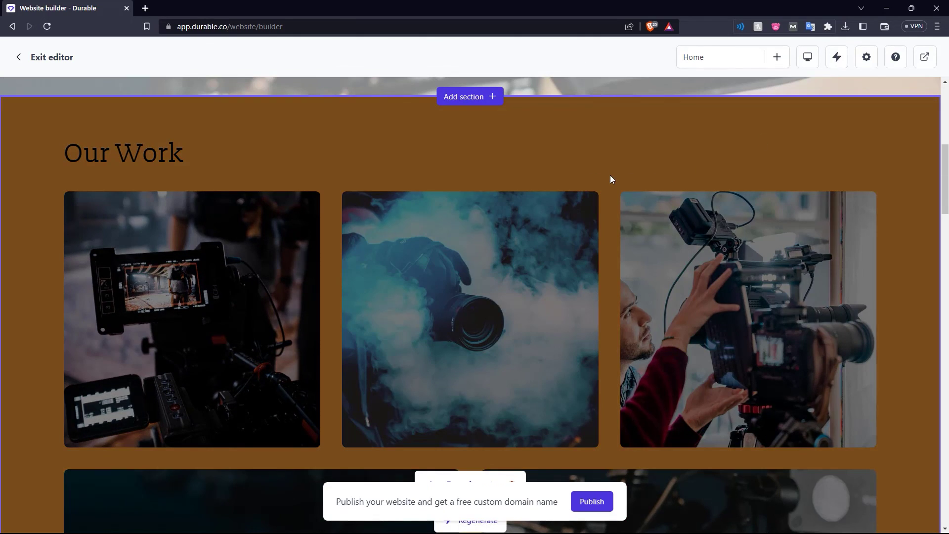